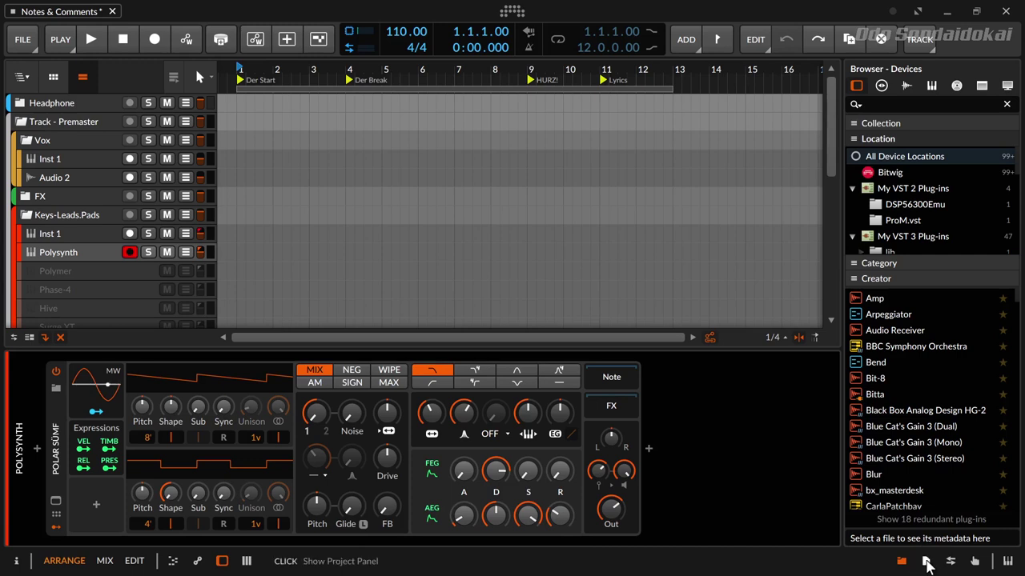
Open the project information and examine the dated entry and list in its notes
{"action": "left_click", "coordinate": [926, 561]}
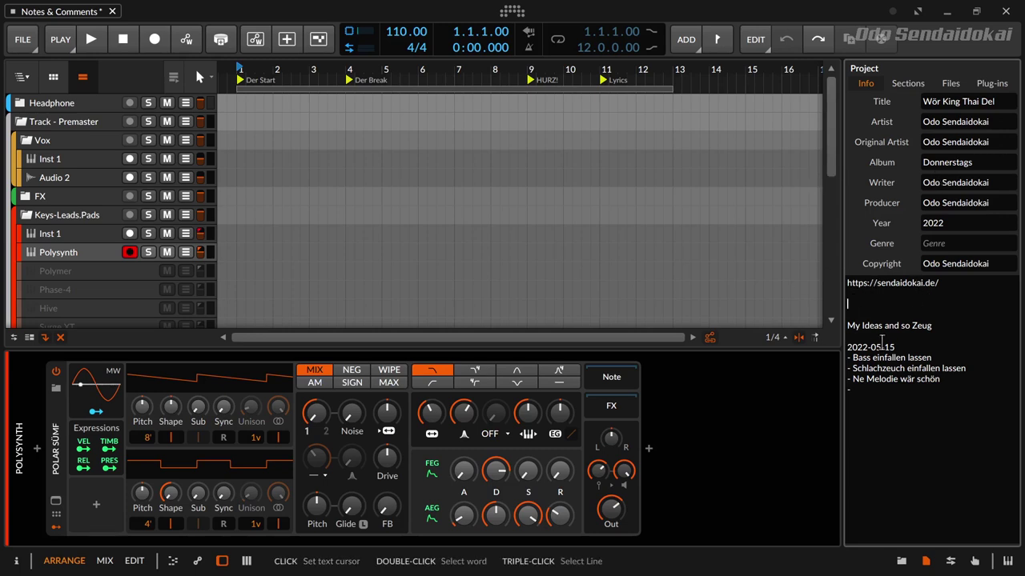
{"action": "left_click", "coordinate": [909, 313]}
{"action": "left_click_drag", "start_coordinate": [895, 347], "coordinate": [850, 346]}
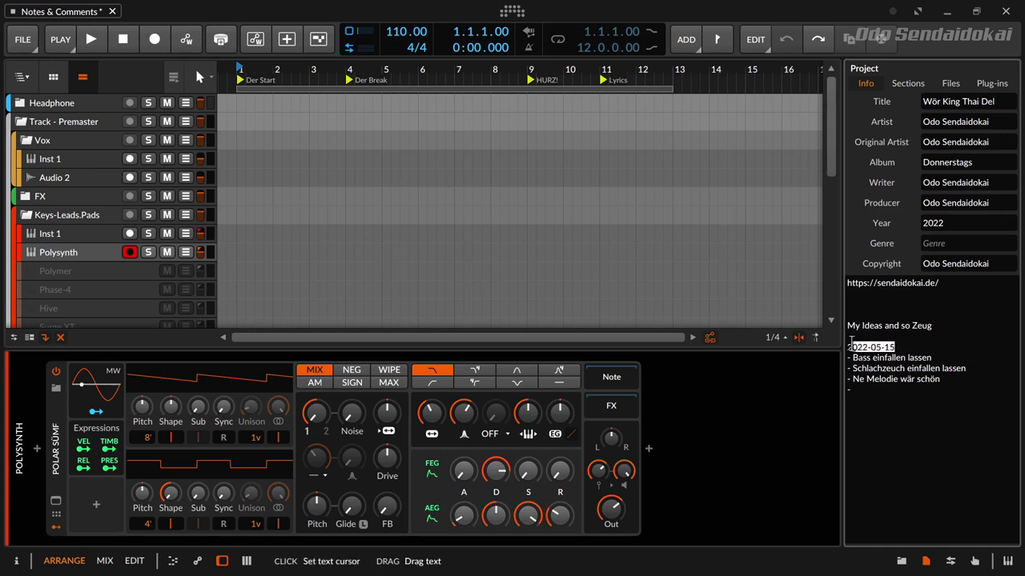
{"action": "left_click", "coordinate": [851, 345]}
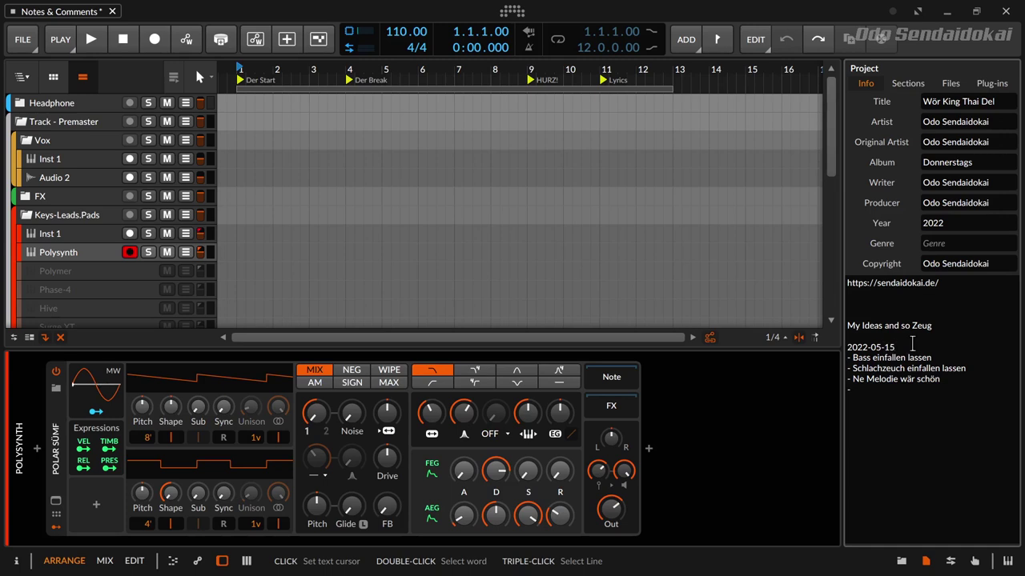
{"action": "left_click_drag", "start_coordinate": [907, 346], "coordinate": [874, 347]}
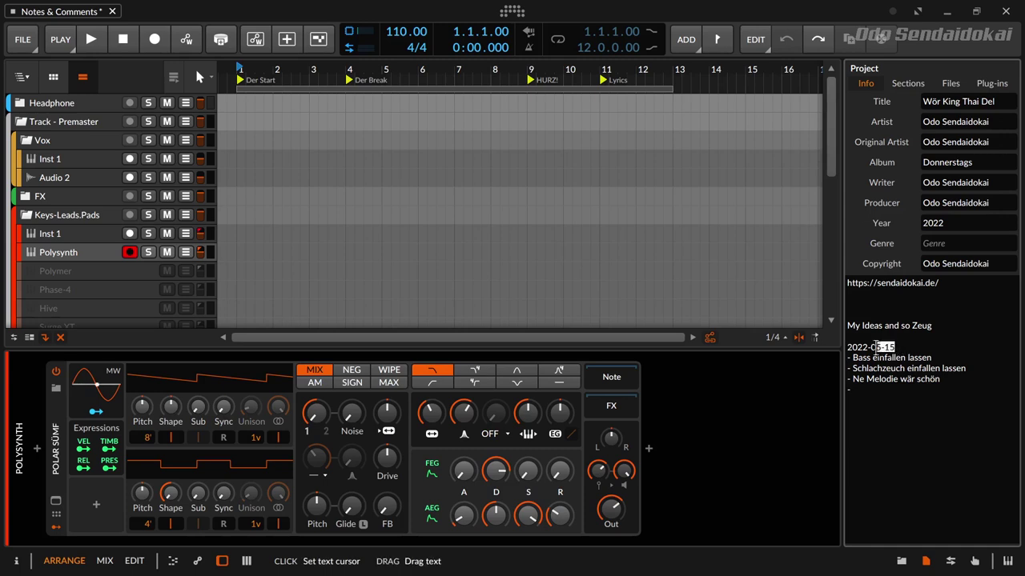
{"action": "left_click", "coordinate": [903, 346]}
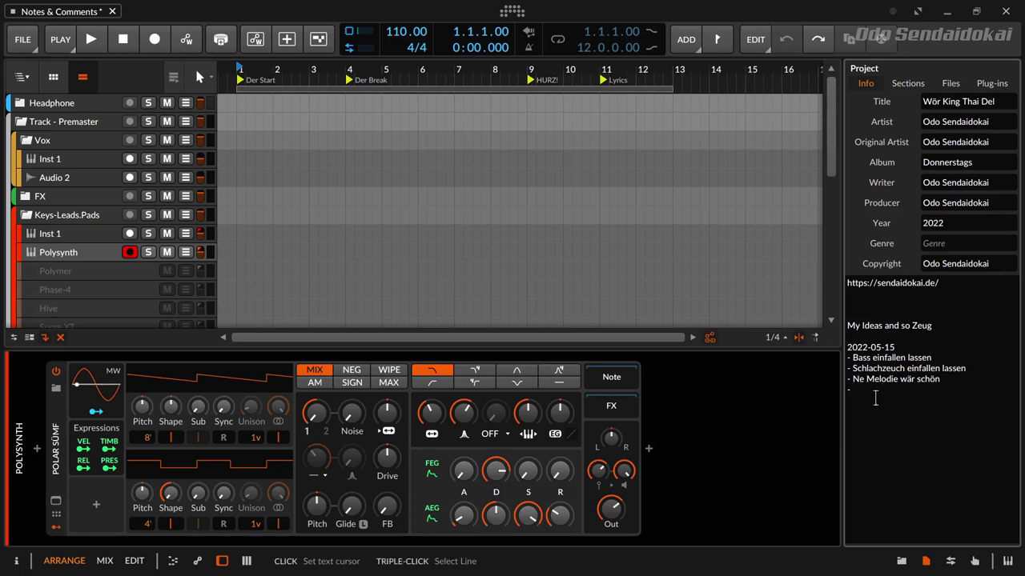
{"action": "left_click", "coordinate": [874, 391]}
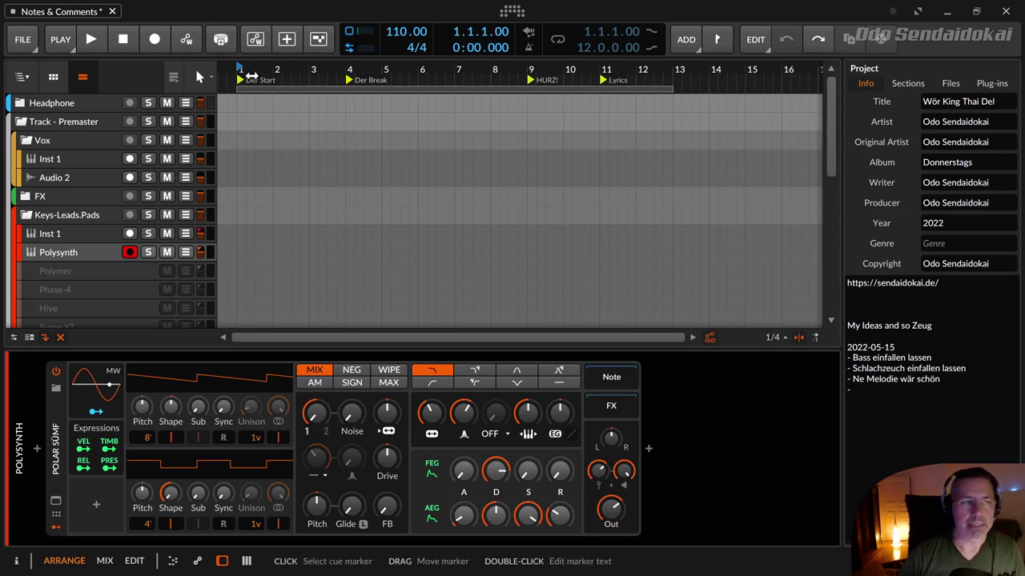
Hide the cue markers in the arranger timeline and show them again
{"action": "left_click", "coordinate": [365, 83]}
{"action": "left_click", "coordinate": [269, 82]}
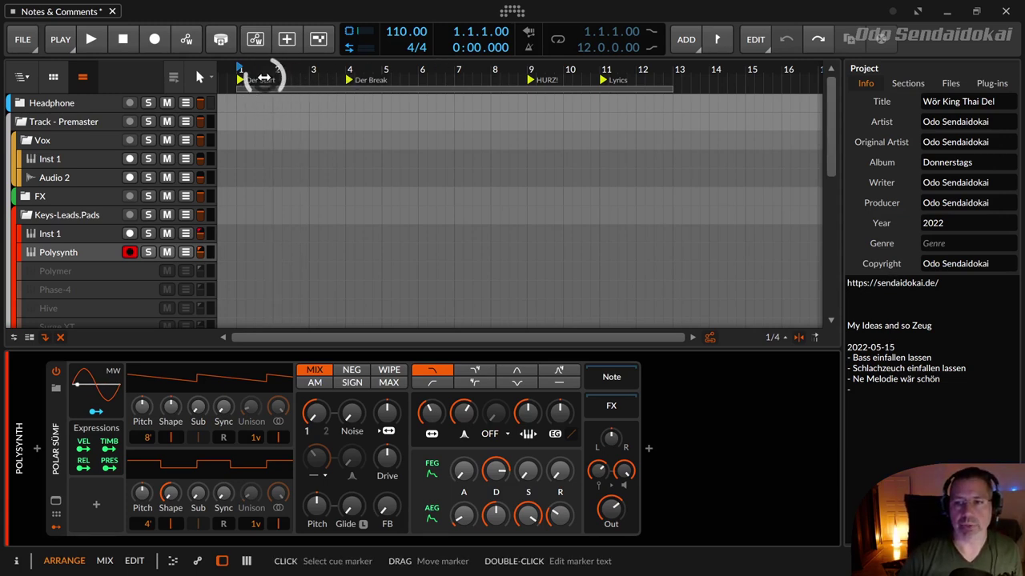
{"action": "right_click", "coordinate": [306, 74]}
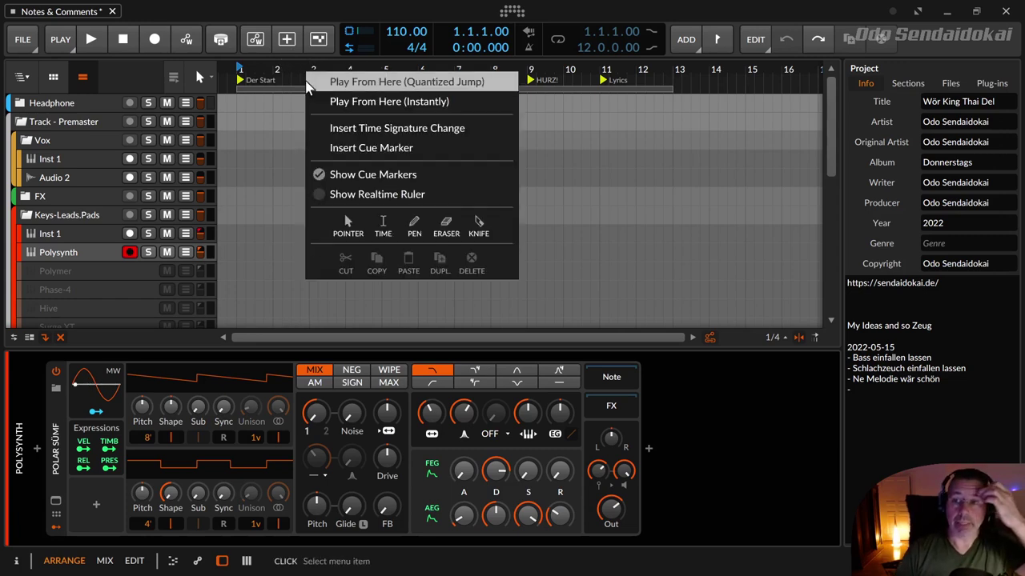
{"action": "left_click", "coordinate": [328, 174]}
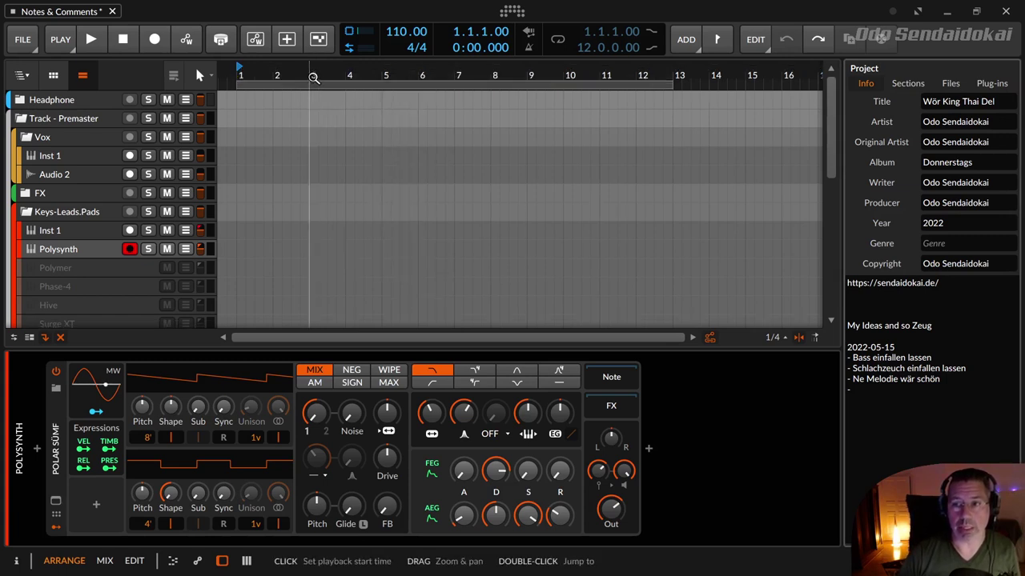
{"action": "right_click", "coordinate": [309, 73]}
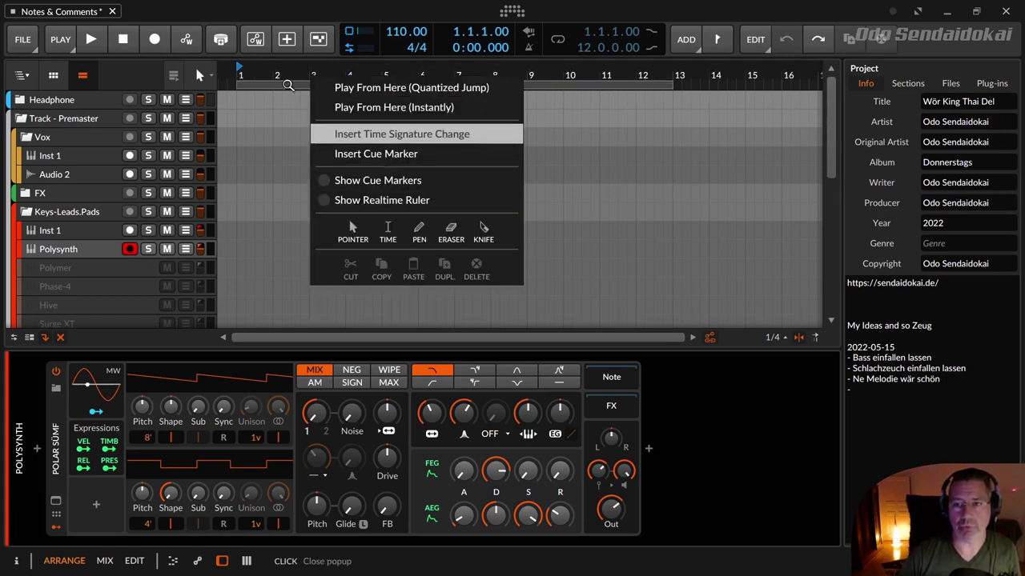
{"action": "left_click", "coordinate": [373, 180]}
Insert a cue marker in the arranger at 2.4.1, just before bar 3, and name it Hallo
{"action": "right_click", "coordinate": [309, 74]}
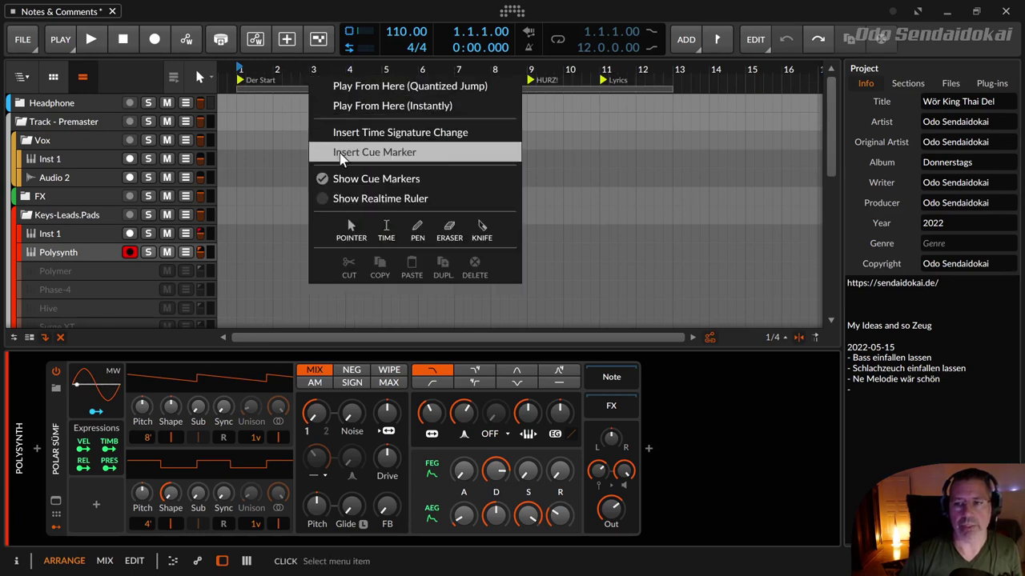
{"action": "left_click", "coordinate": [373, 154]}
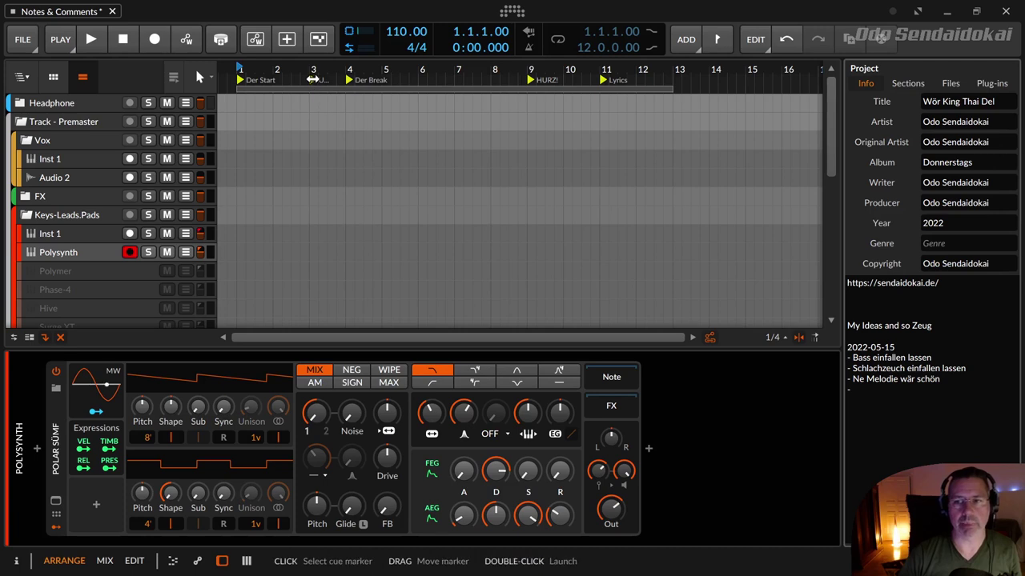
{"action": "left_click", "coordinate": [312, 79]}
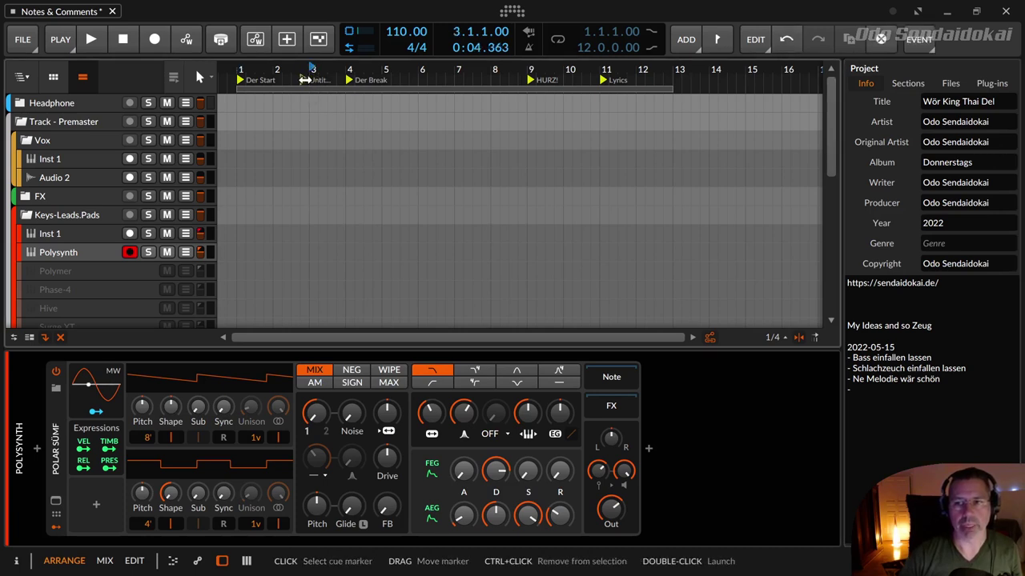
{"action": "double_click", "coordinate": [318, 81]}
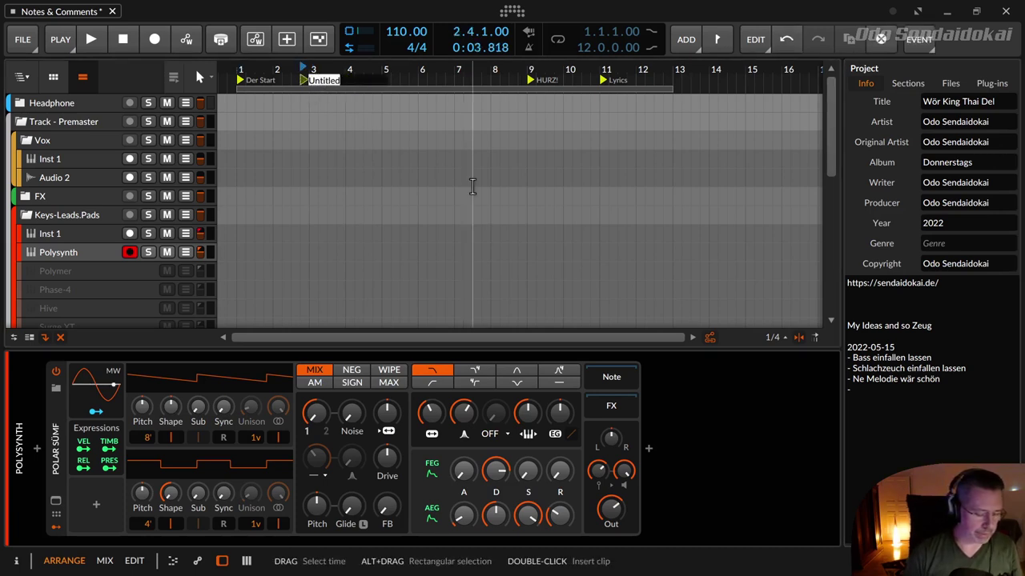
{"action": "type", "text": "Hallo"}
{"action": "key", "text": "Return"}
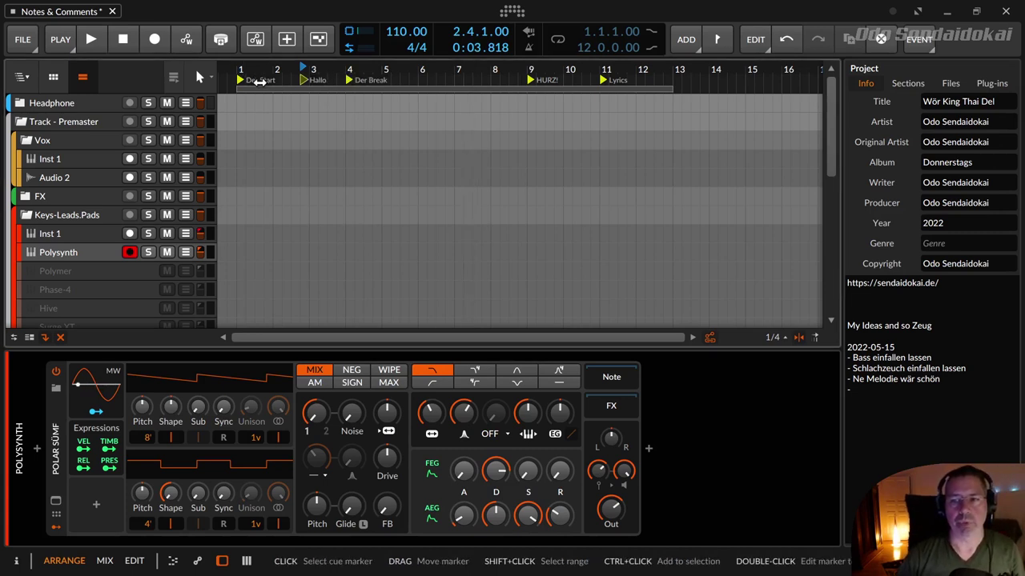
Compare the project's general information with its sections list of launcher scenes and arranger cue markers
{"action": "left_click", "coordinate": [917, 82]}
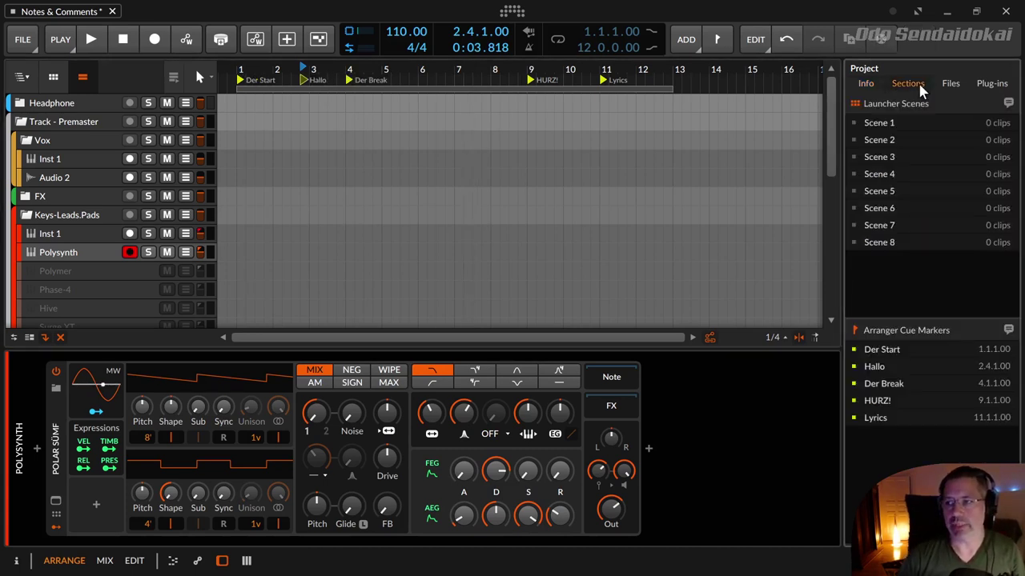
{"action": "left_click", "coordinate": [868, 80]}
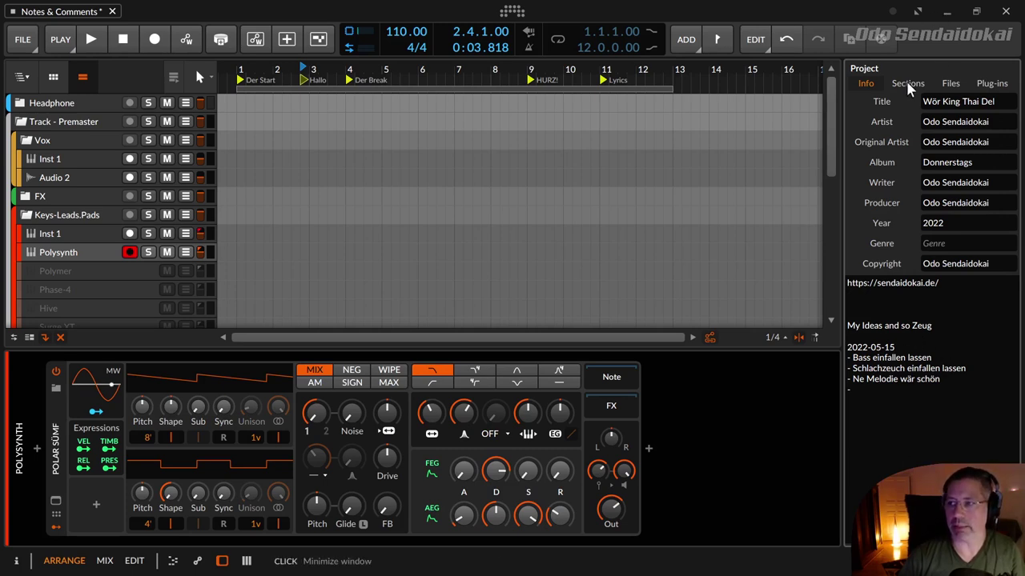
{"action": "left_click", "coordinate": [870, 79]}
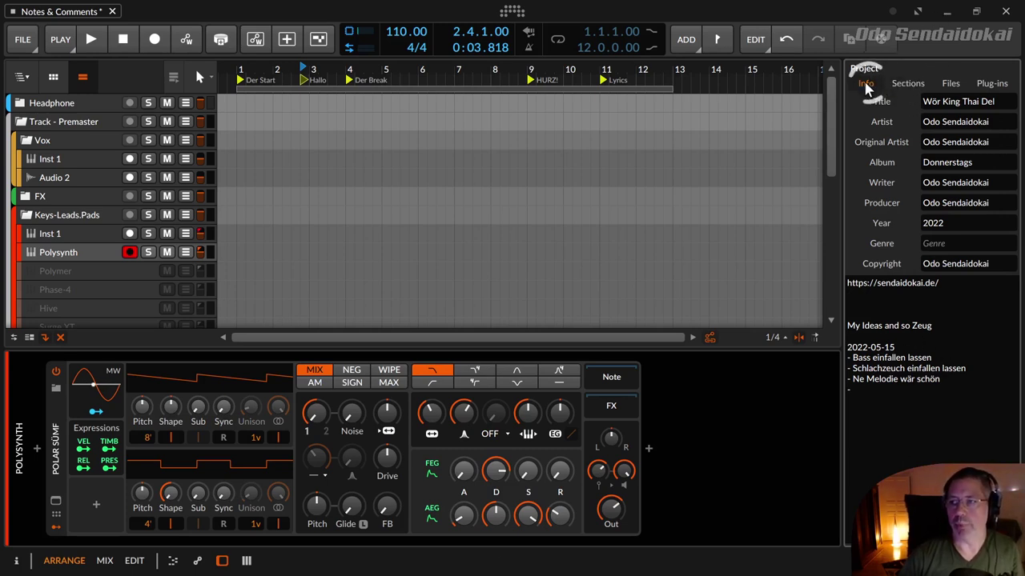
{"action": "left_click", "coordinate": [865, 81]}
{"action": "left_click", "coordinate": [897, 83]}
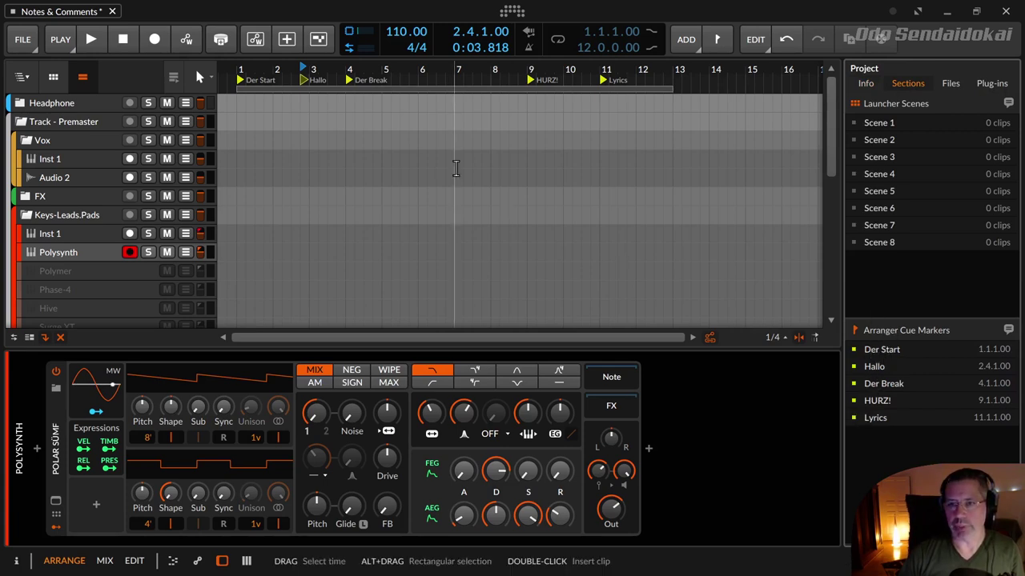
Jump to the Der Start and Der Break cue markers from the sections list, play briefly from Der Break and stop
{"action": "double_click", "coordinate": [891, 350]}
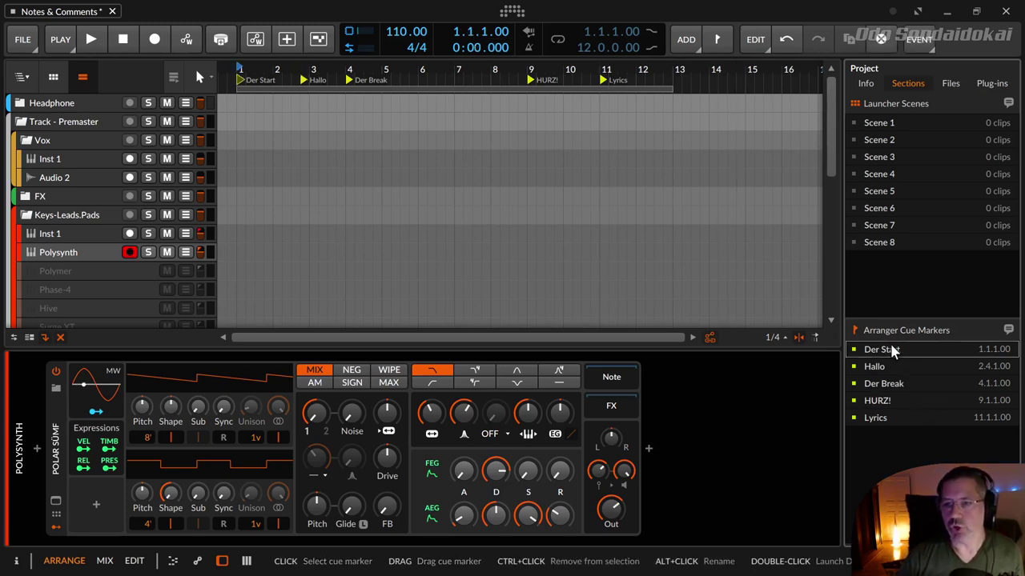
{"action": "double_click", "coordinate": [881, 384]}
{"action": "key", "text": "space"}
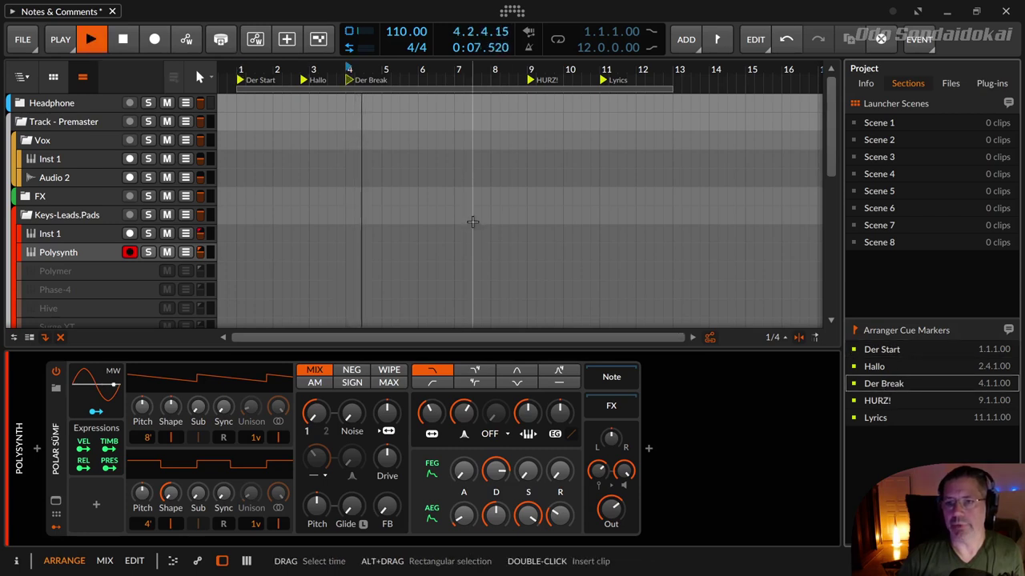
{"action": "left_click", "coordinate": [123, 40]}
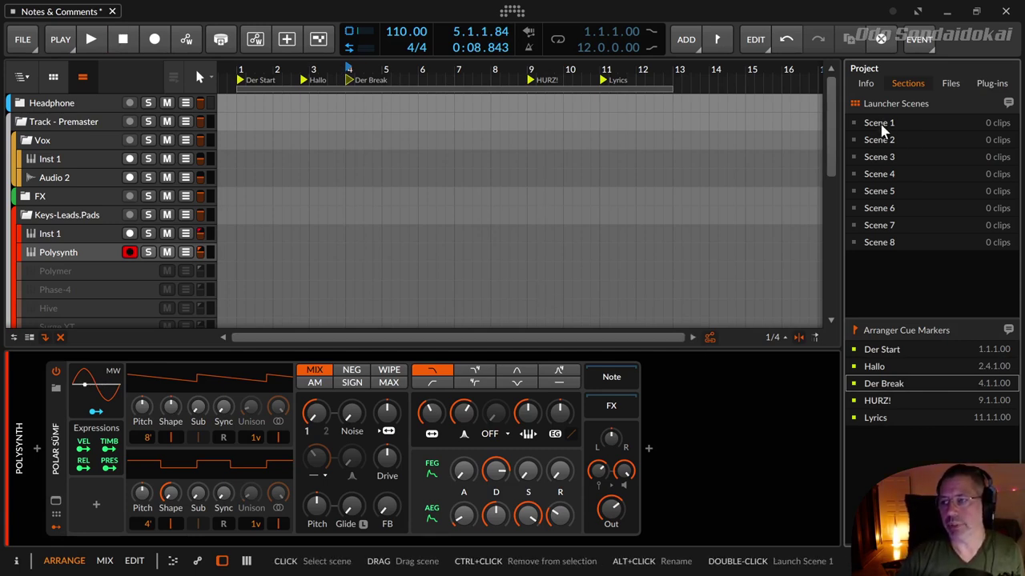
Show the comments of the launcher scenes in the sections list and display the clip launcher beside the arranger
{"action": "left_click", "coordinate": [53, 76]}
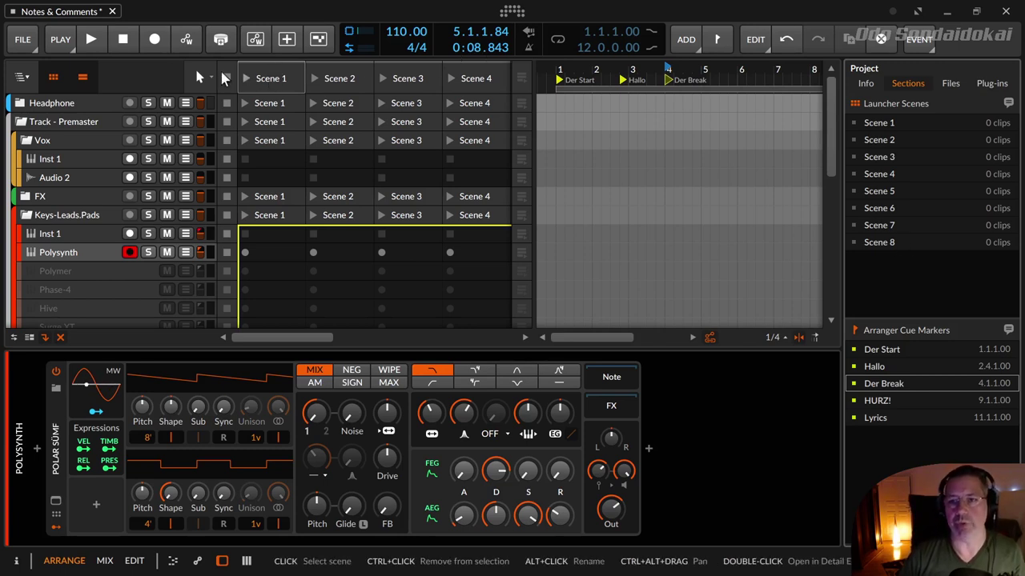
{"action": "left_click", "coordinate": [54, 79]}
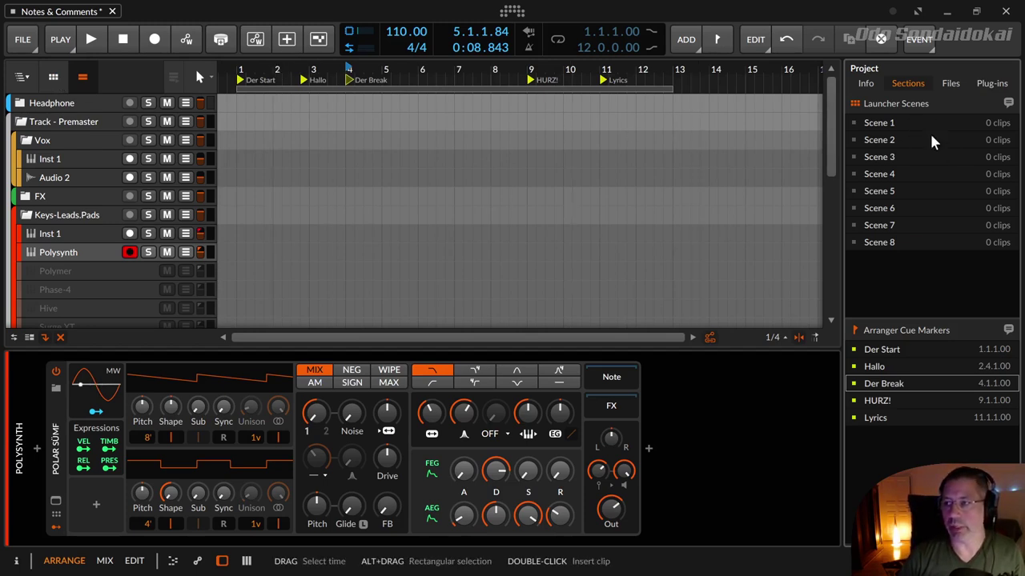
{"action": "left_click", "coordinate": [1004, 101]}
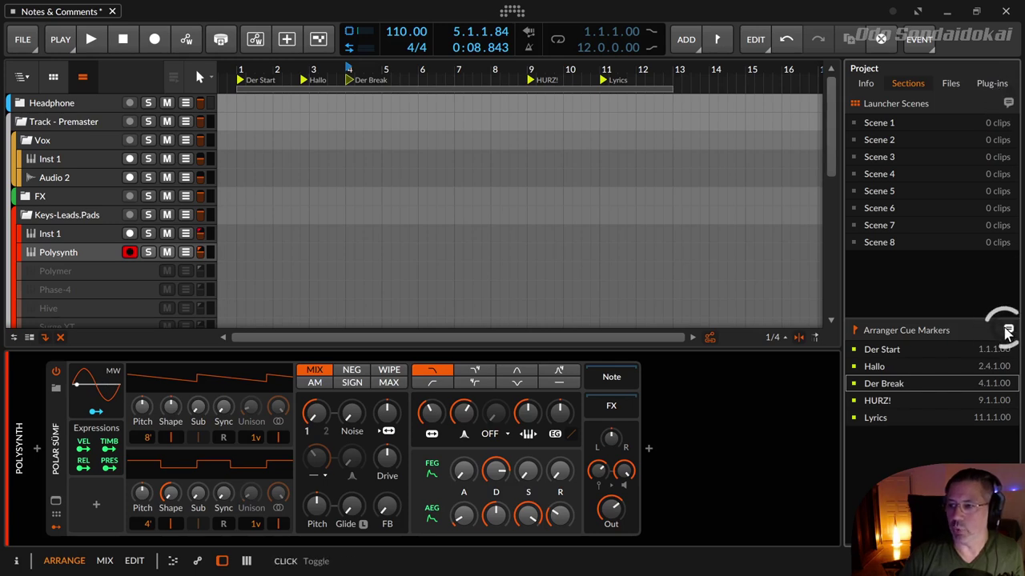
{"action": "left_click", "coordinate": [1009, 103]}
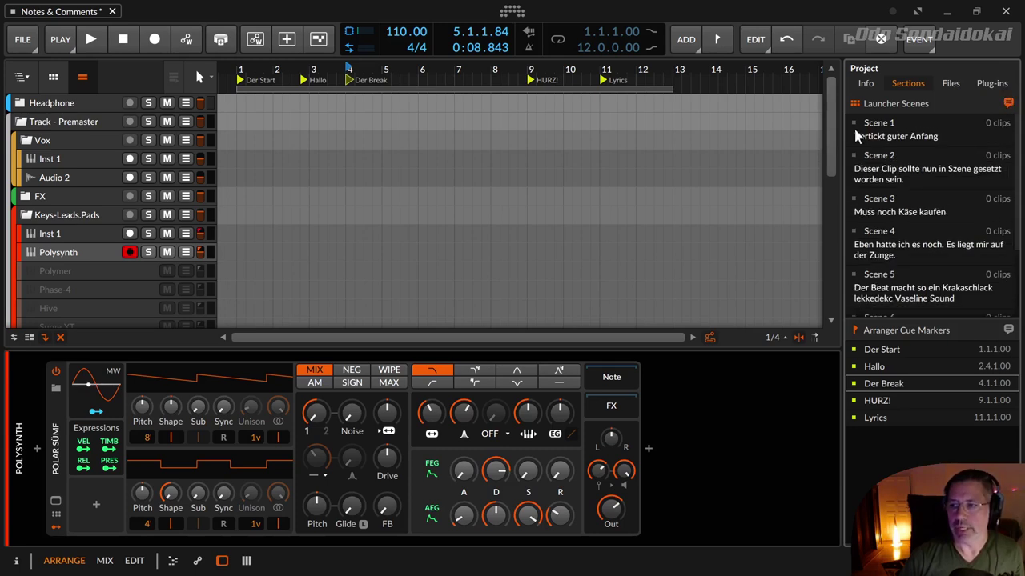
{"action": "left_click", "coordinate": [948, 139]}
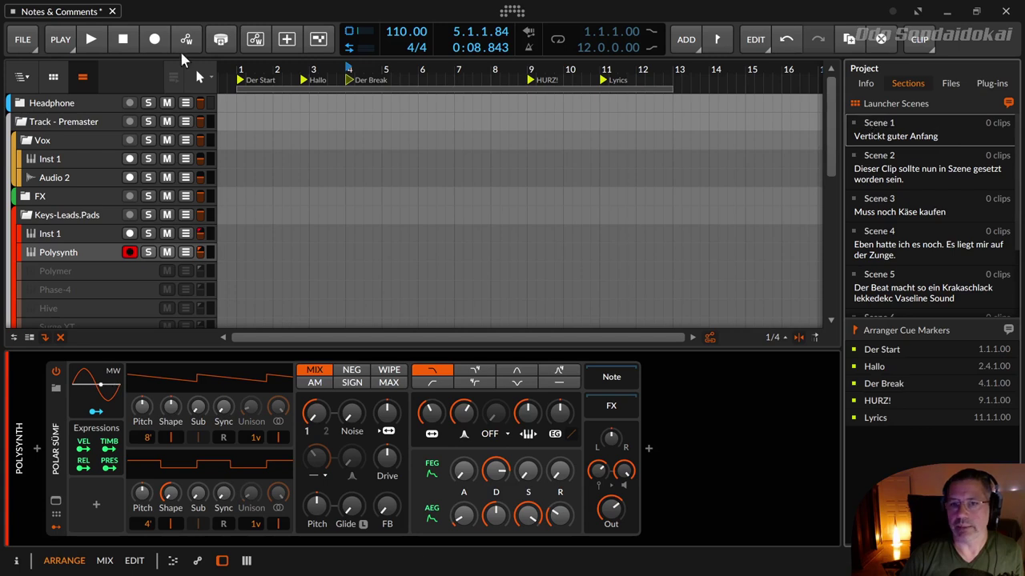
{"action": "left_click", "coordinate": [53, 76]}
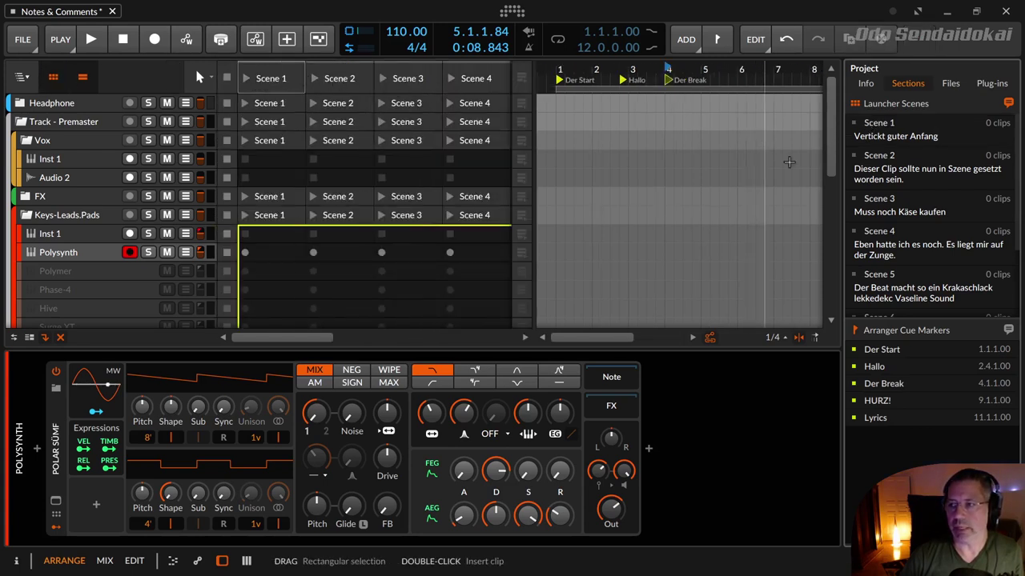
Show the inspector and view the comments of Scene 3 and Scene 2 in it
{"action": "left_click", "coordinate": [934, 174]}
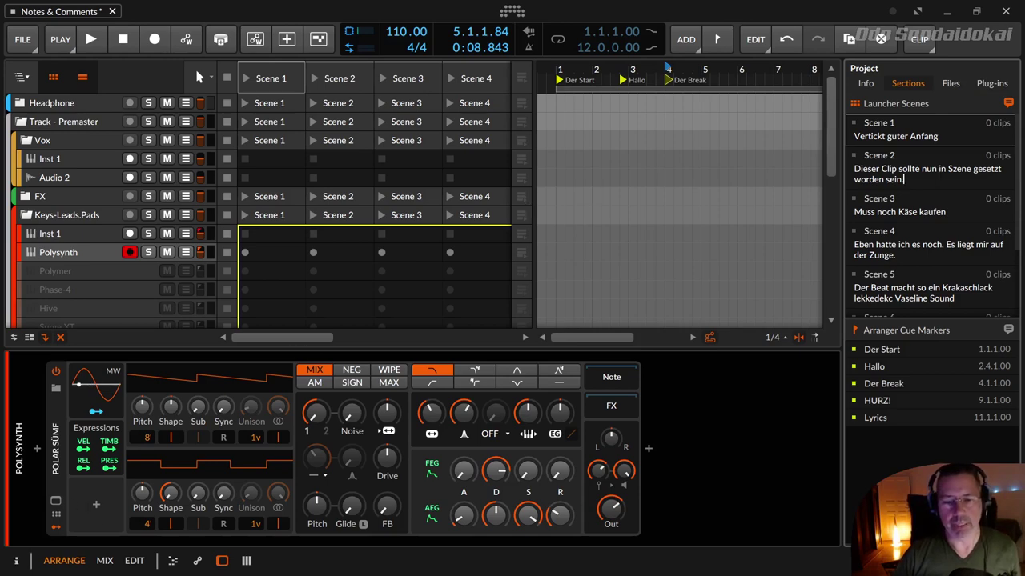
{"action": "left_click", "coordinate": [20, 563]}
{"action": "left_click", "coordinate": [21, 563]}
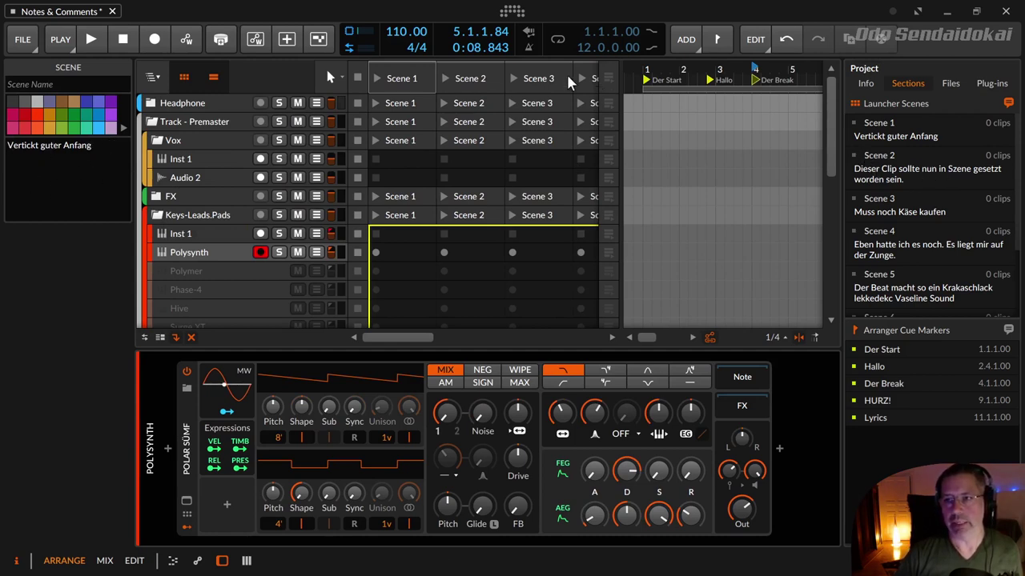
{"action": "left_click", "coordinate": [468, 78]}
{"action": "left_click", "coordinate": [543, 80]}
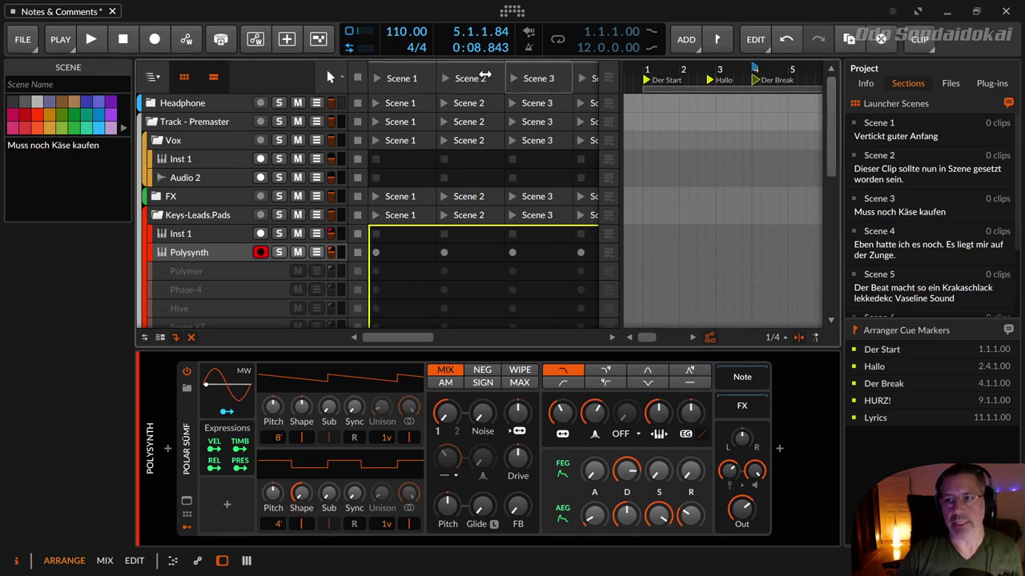
{"action": "left_click", "coordinate": [450, 78]}
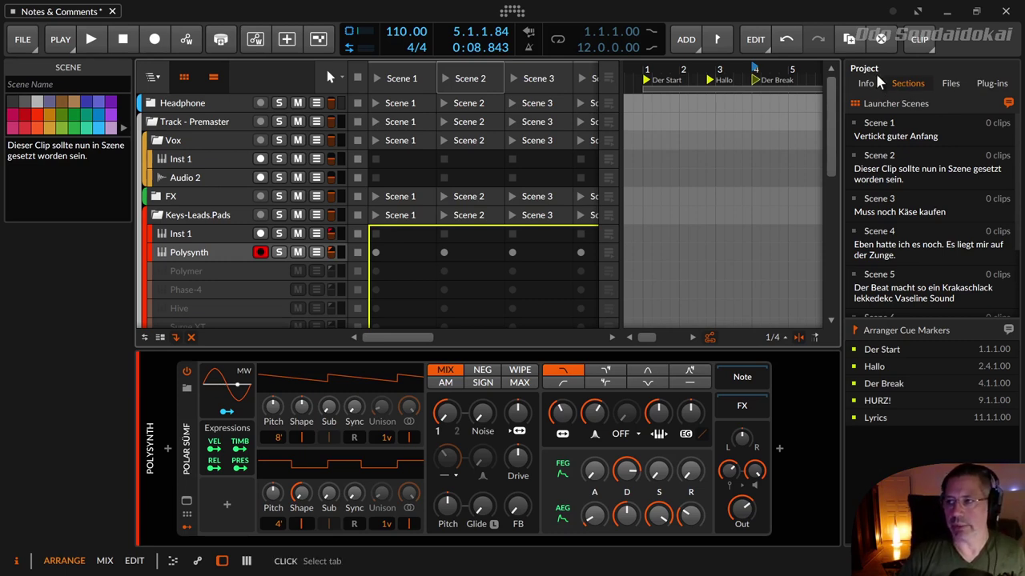
Select Scene 1 in the sections list and switch the launcher scene comments off and on again
{"action": "left_click", "coordinate": [889, 138]}
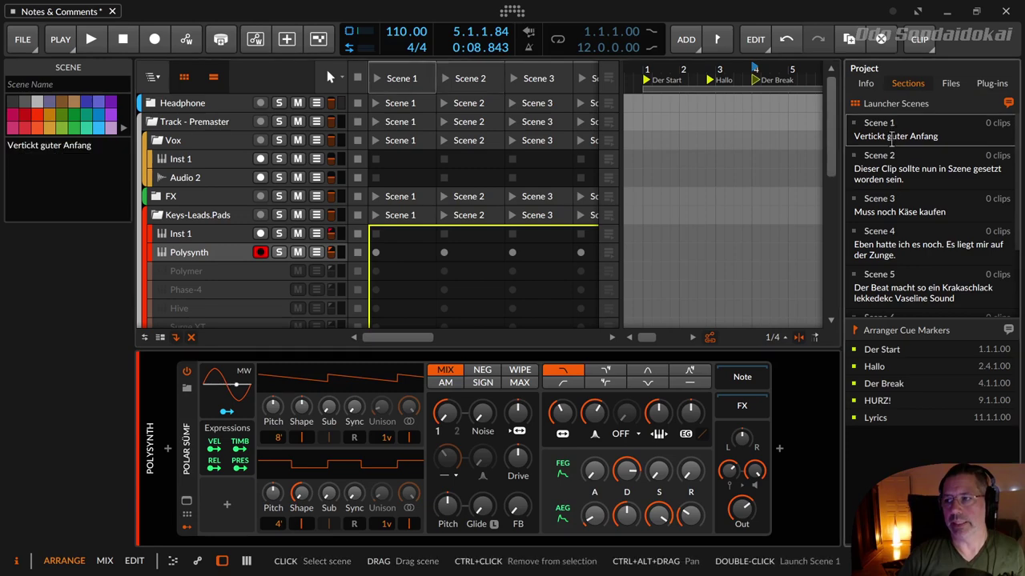
{"action": "left_click", "coordinate": [1008, 104]}
{"action": "left_click", "coordinate": [1008, 105]}
{"action": "left_click", "coordinate": [1008, 104]}
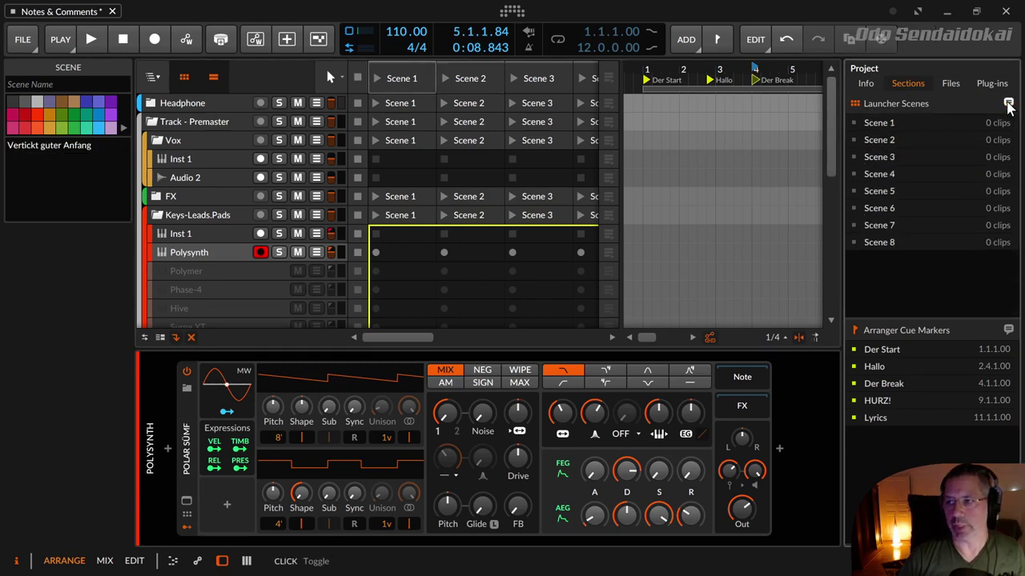
{"action": "left_click", "coordinate": [1008, 105]}
{"action": "left_click", "coordinate": [1008, 105]}
{"action": "left_click", "coordinate": [1008, 105]}
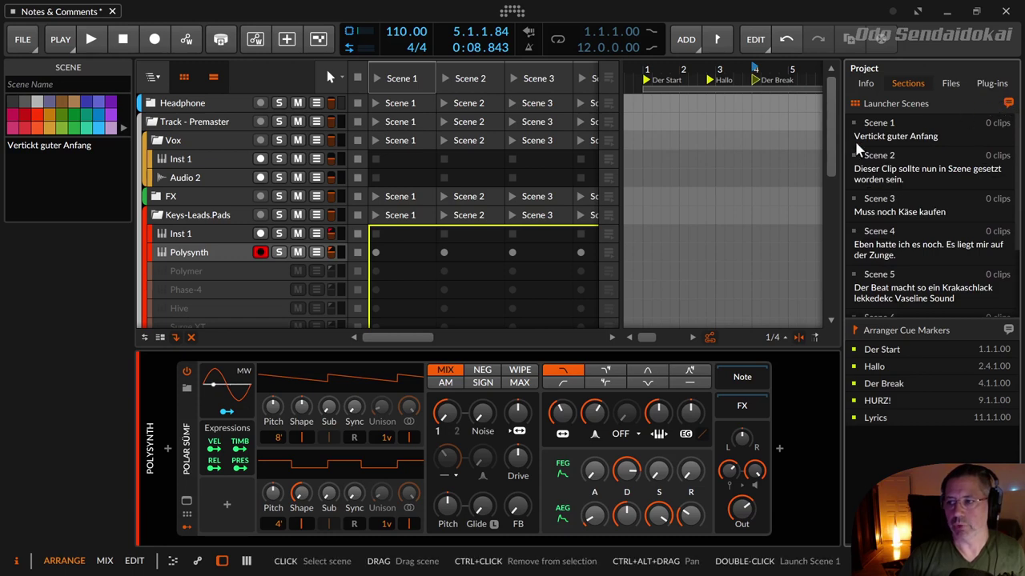
Look through the launcher scene comments in the sections list and select Scene 1 to view its comment in the inspector
{"action": "scroll", "coordinate": [895, 186], "scroll_direction": "down", "scroll_amount": 3}
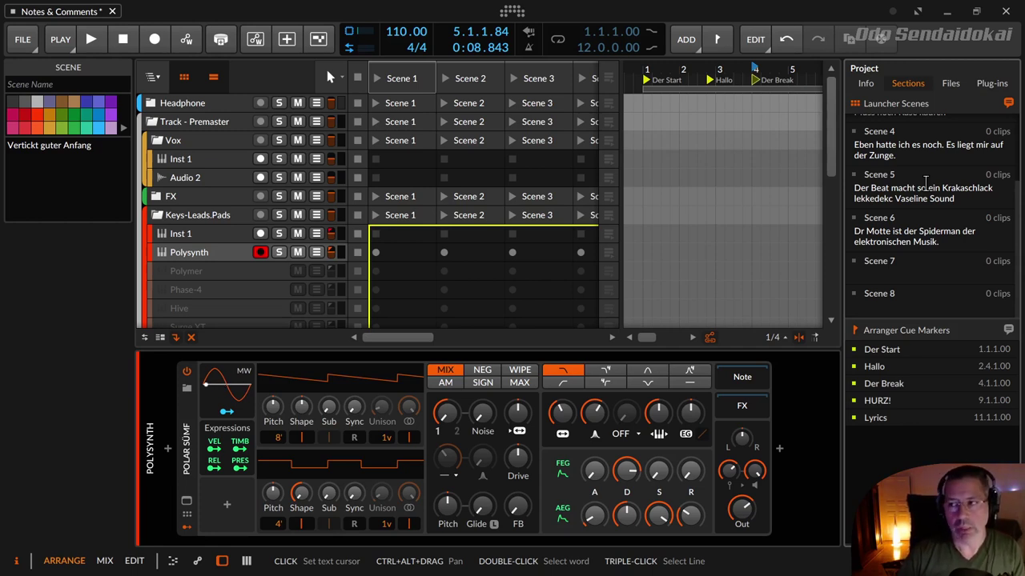
{"action": "scroll", "coordinate": [953, 177], "scroll_direction": "up", "scroll_amount": 3}
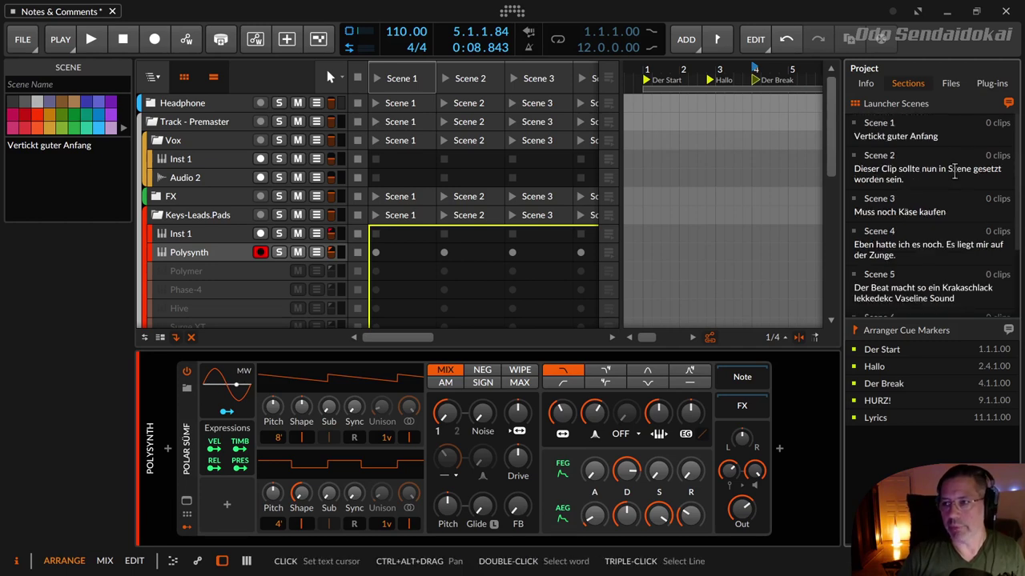
{"action": "left_click", "coordinate": [907, 128]}
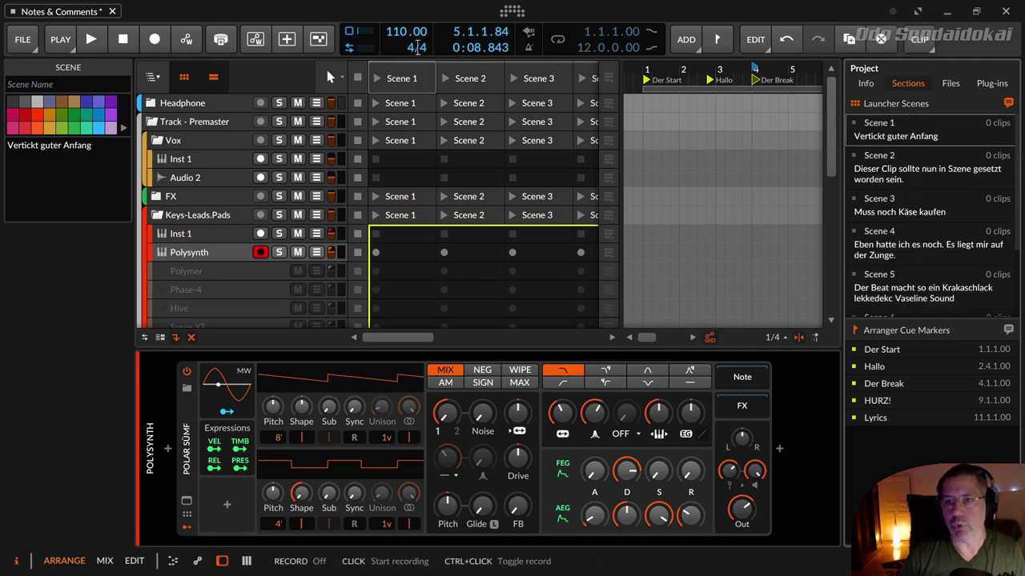
{"action": "left_click", "coordinate": [95, 146]}
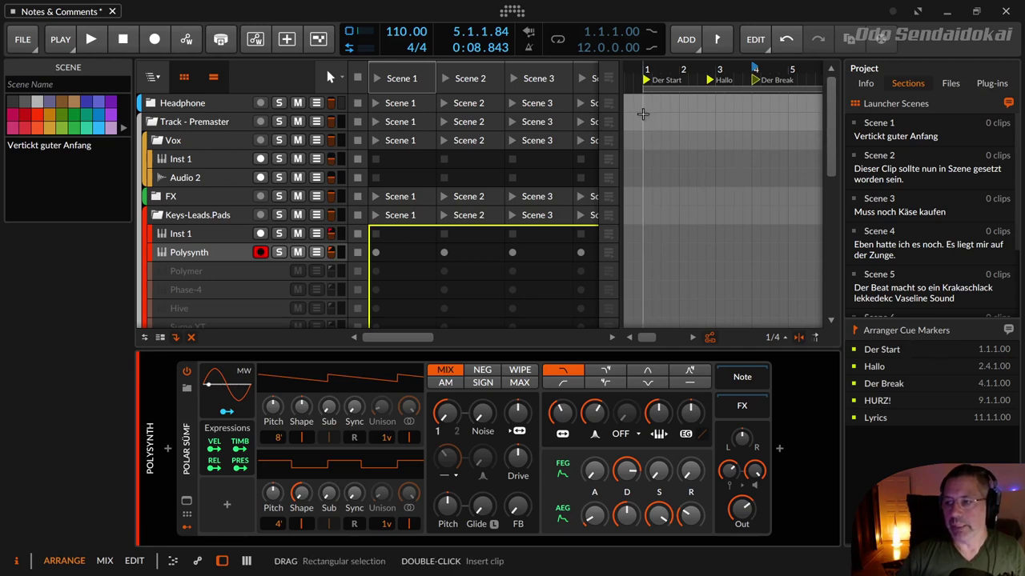
Hide the clip launcher and show the comments of the arranger cue markers in the sections list
{"action": "left_click", "coordinate": [184, 76]}
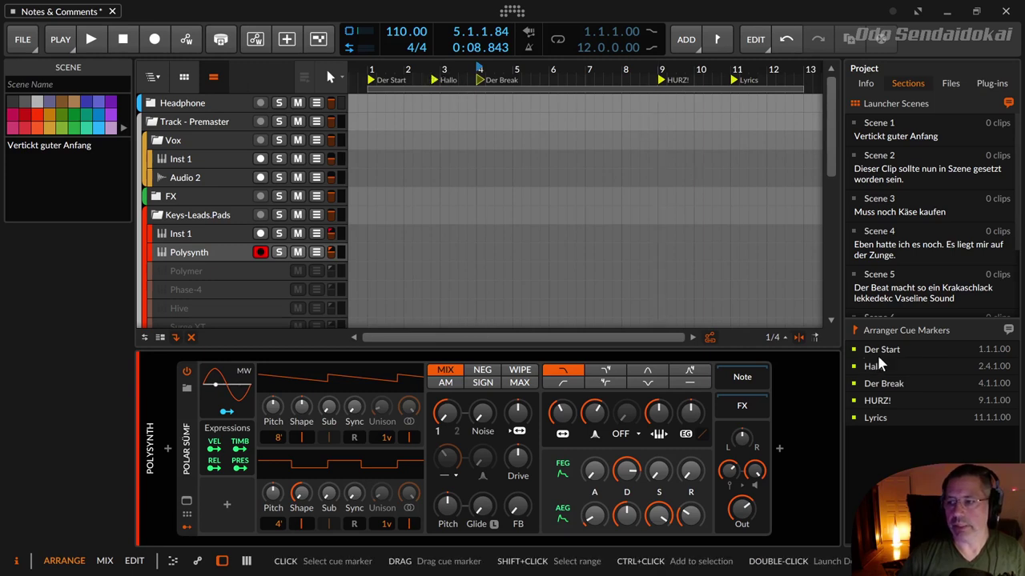
{"action": "left_click", "coordinate": [1008, 331]}
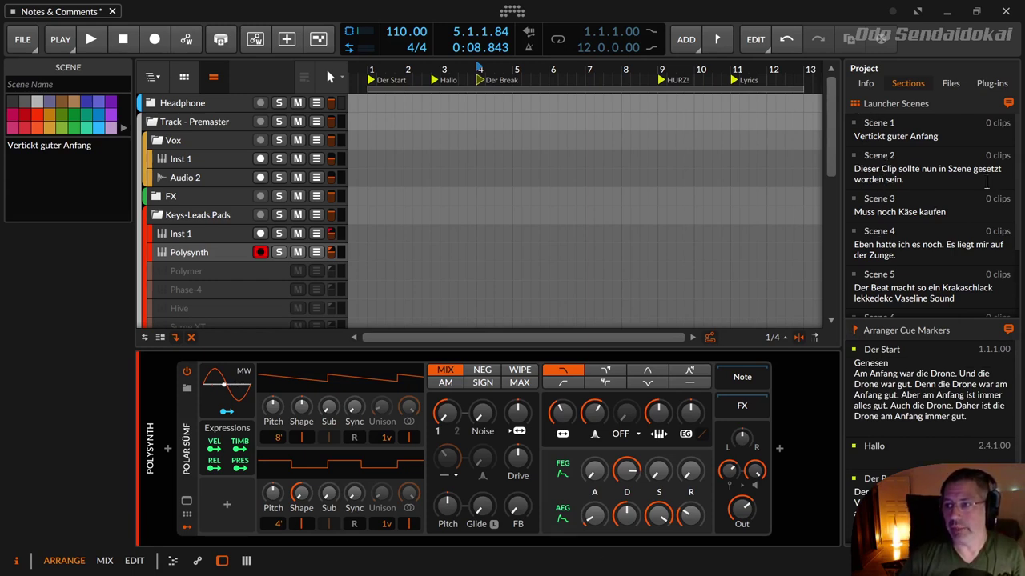
Collapse the launcher scenes list, displaying the clip launcher briefly and hiding it again
{"action": "left_click", "coordinate": [855, 103]}
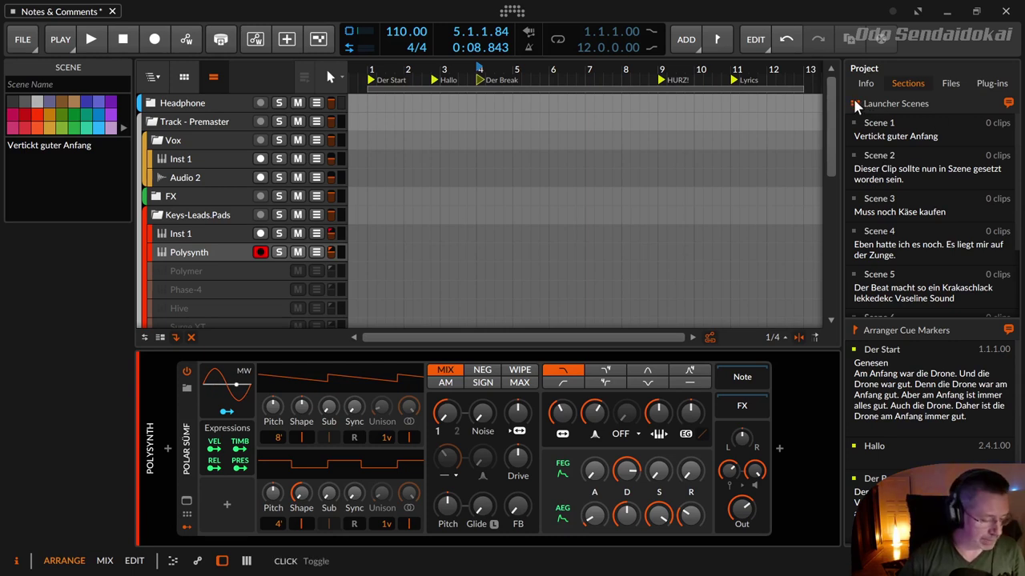
{"action": "left_click", "coordinate": [854, 102]}
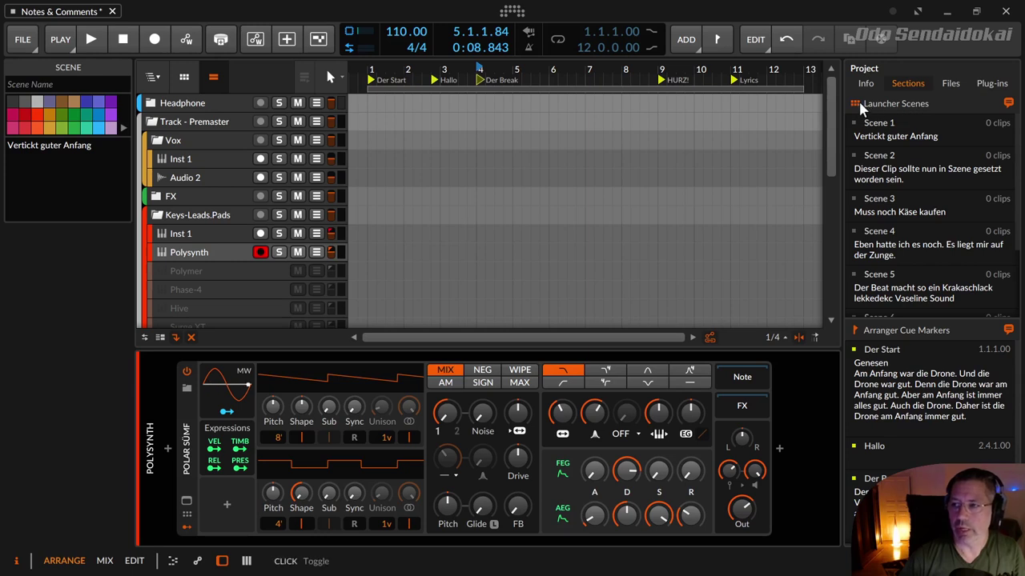
{"action": "left_click", "coordinate": [184, 76]}
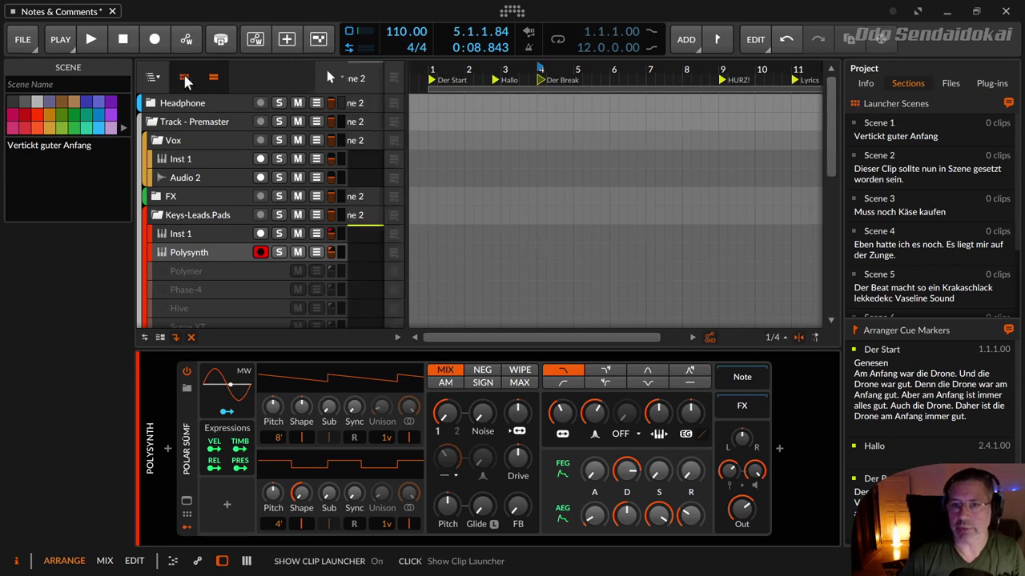
{"action": "left_click", "coordinate": [855, 103]}
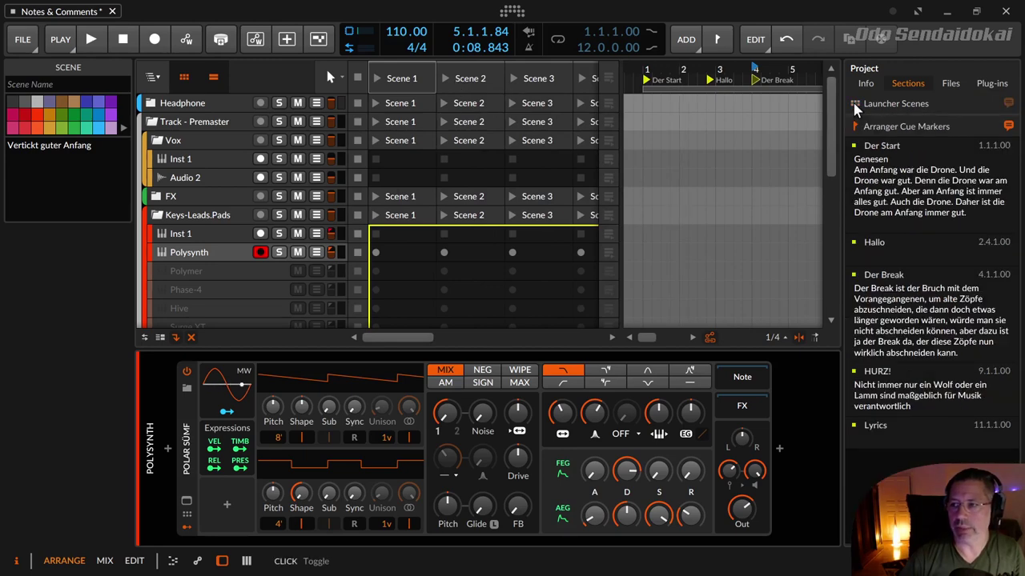
{"action": "left_click", "coordinate": [184, 76]}
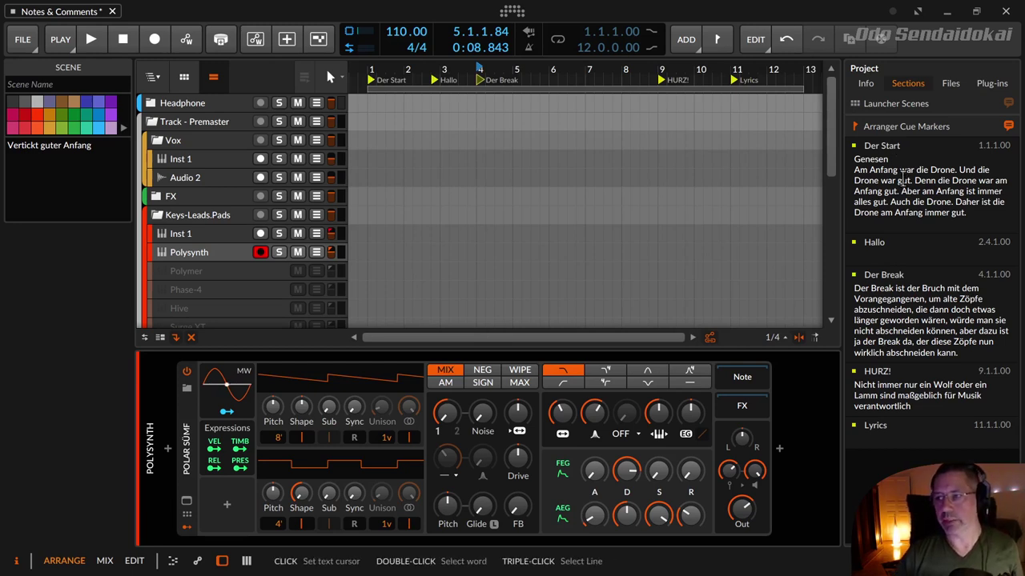
Enter the comment "Ein schöner Land Biene Maja" for the Lyrics cue marker in the sections list
{"action": "left_click", "coordinate": [875, 439]}
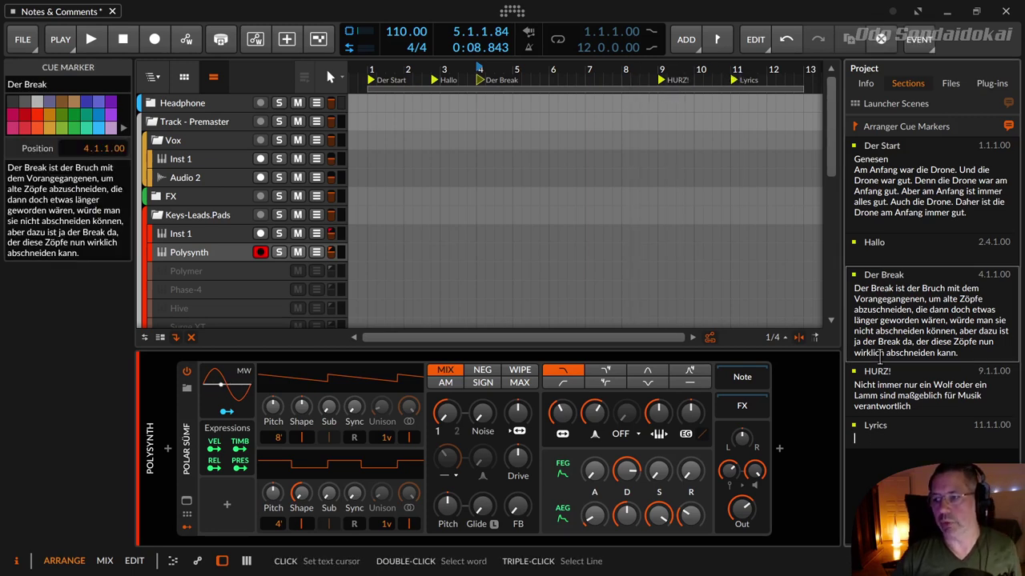
{"action": "type", "text": "Ei"}
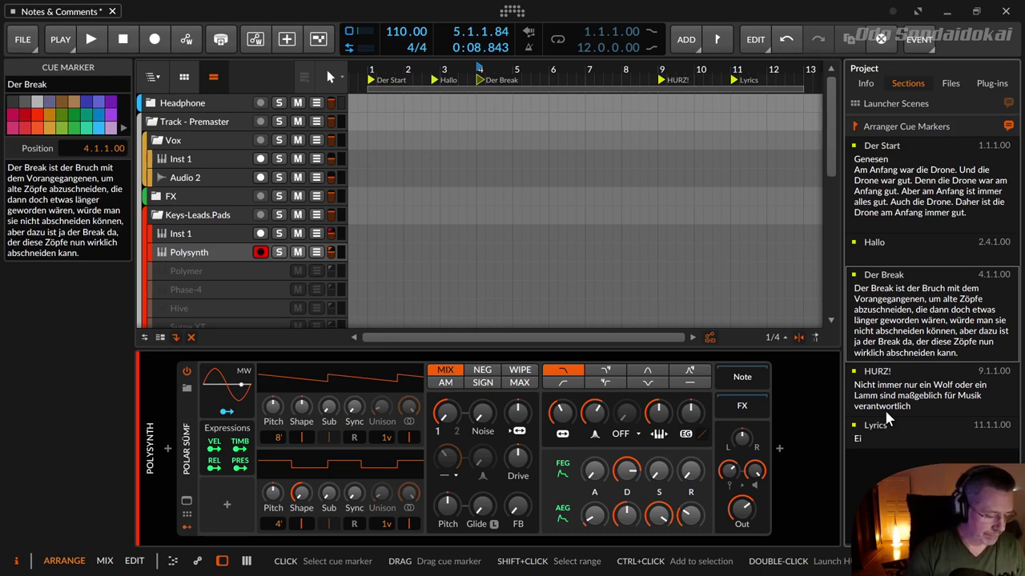
{"action": "type", "text": "n schöner "}
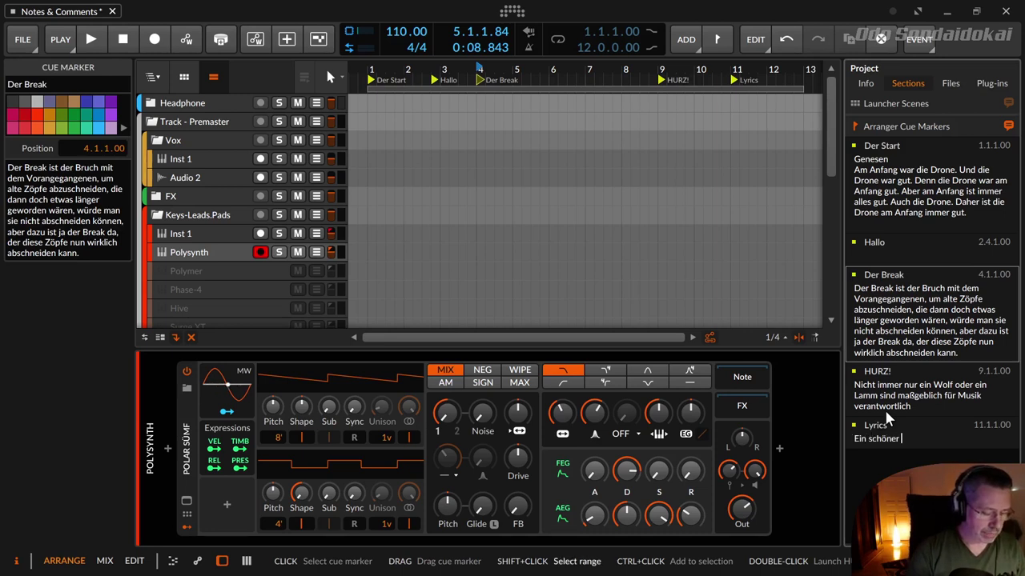
{"action": "type", "text": "Land"}
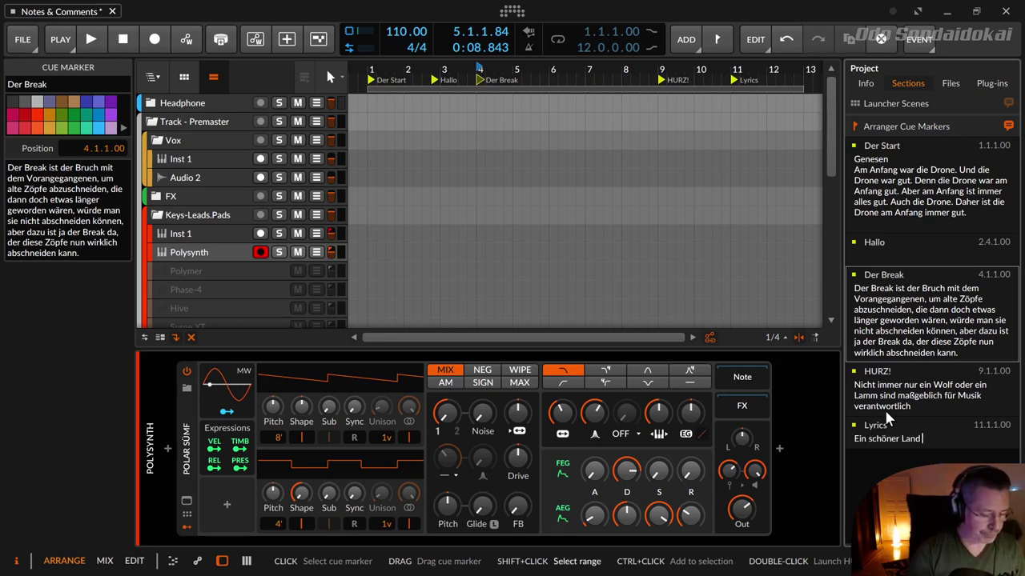
{"action": "type", "text": " Biene Maja"}
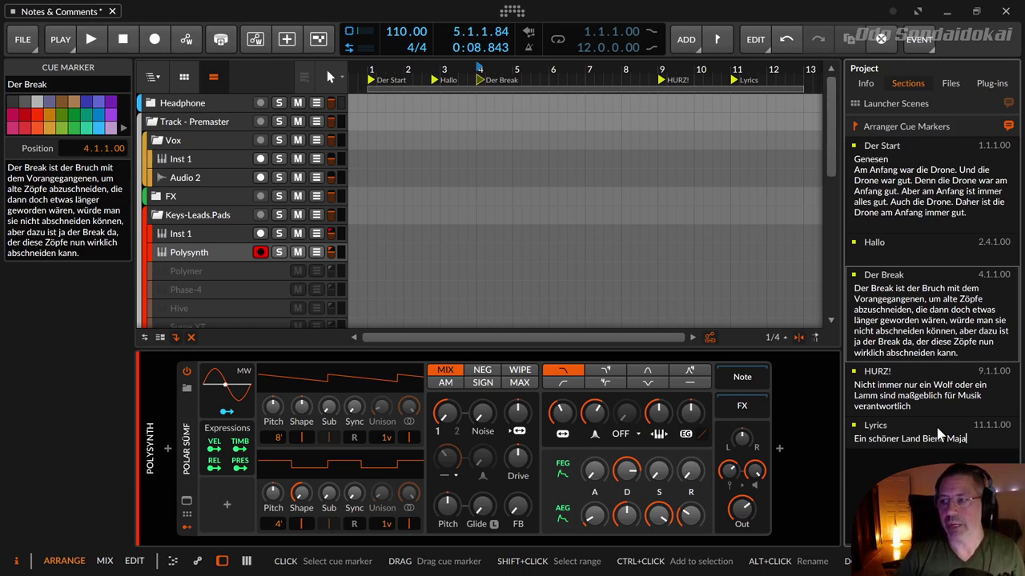
Expand both the launcher scenes and the arranger cue markers lists and hide the comments in both
{"action": "left_click", "coordinate": [854, 128]}
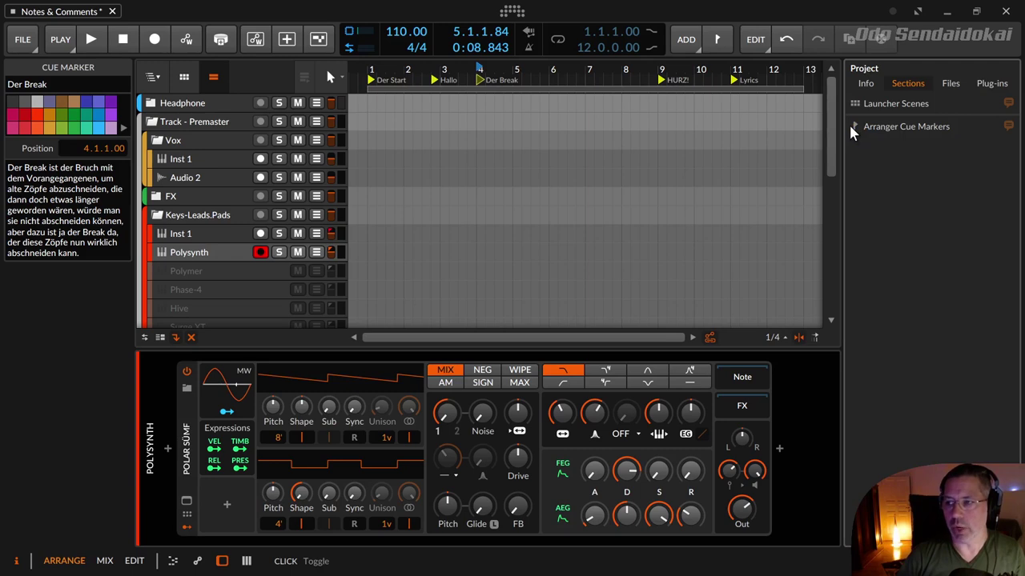
{"action": "left_click", "coordinate": [856, 104]}
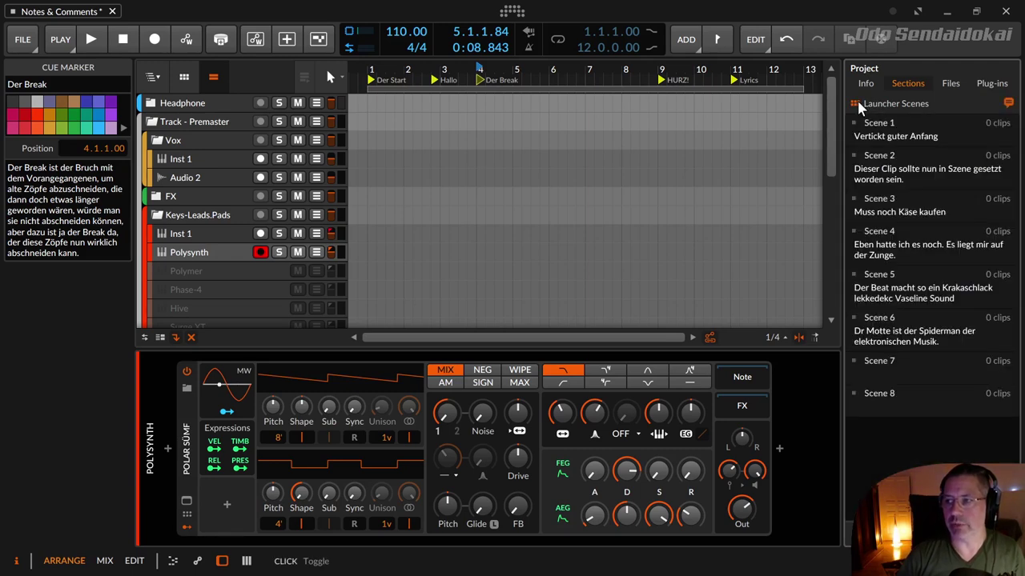
{"action": "left_click", "coordinate": [856, 103]}
{"action": "left_click", "coordinate": [855, 103]}
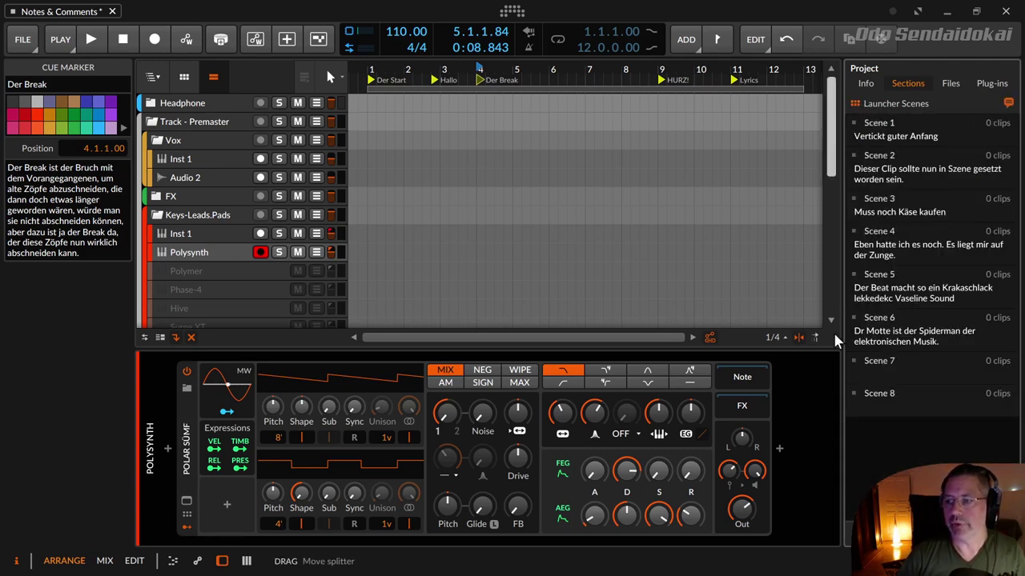
{"action": "left_click", "coordinate": [856, 423]}
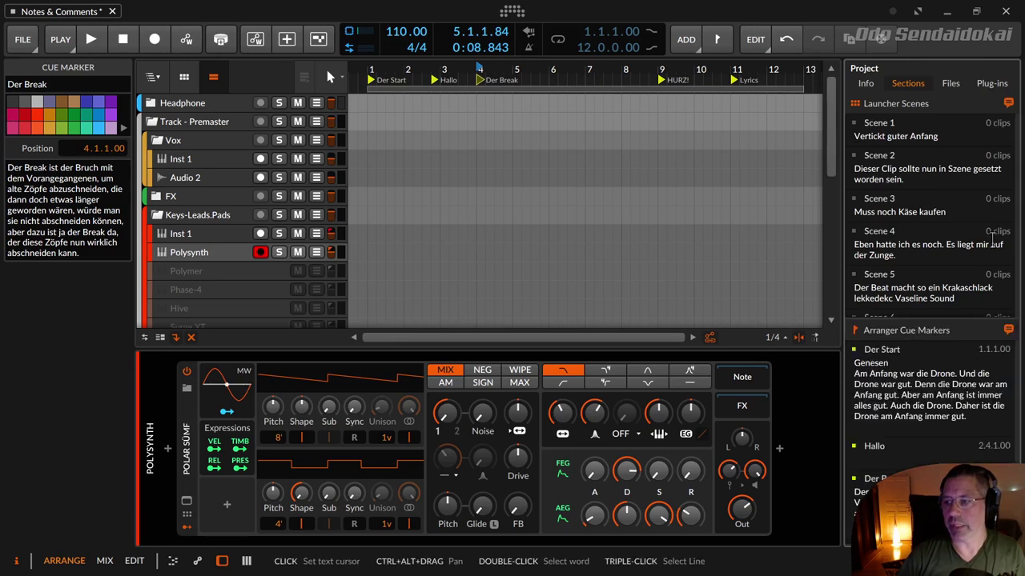
{"action": "left_click", "coordinate": [1007, 103]}
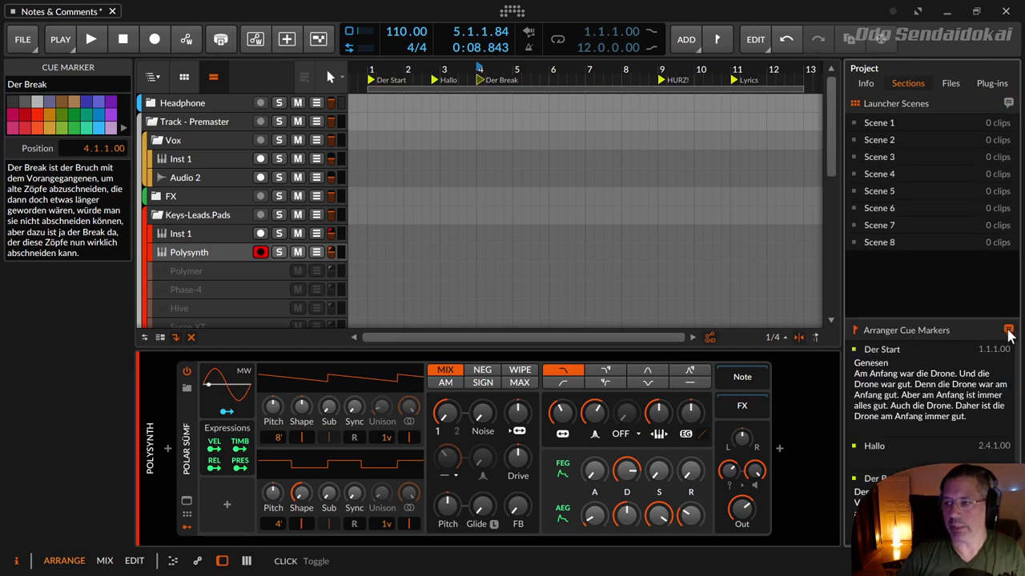
{"action": "left_click", "coordinate": [1008, 330]}
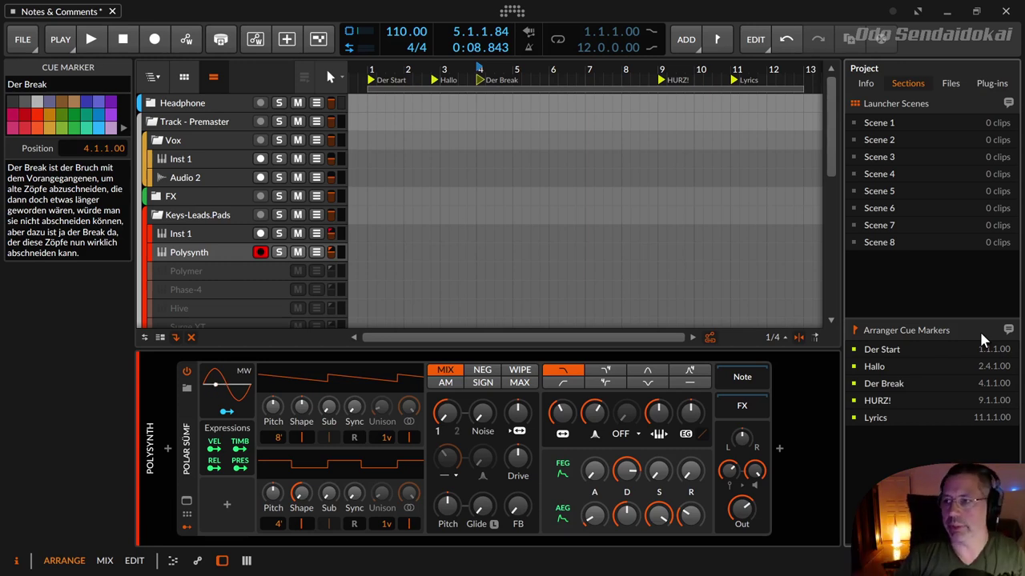
Go through the cue markers Der Start, Hallo, Der Break and HURZ!, viewing their comments in the inspector
{"action": "left_click", "coordinate": [903, 352]}
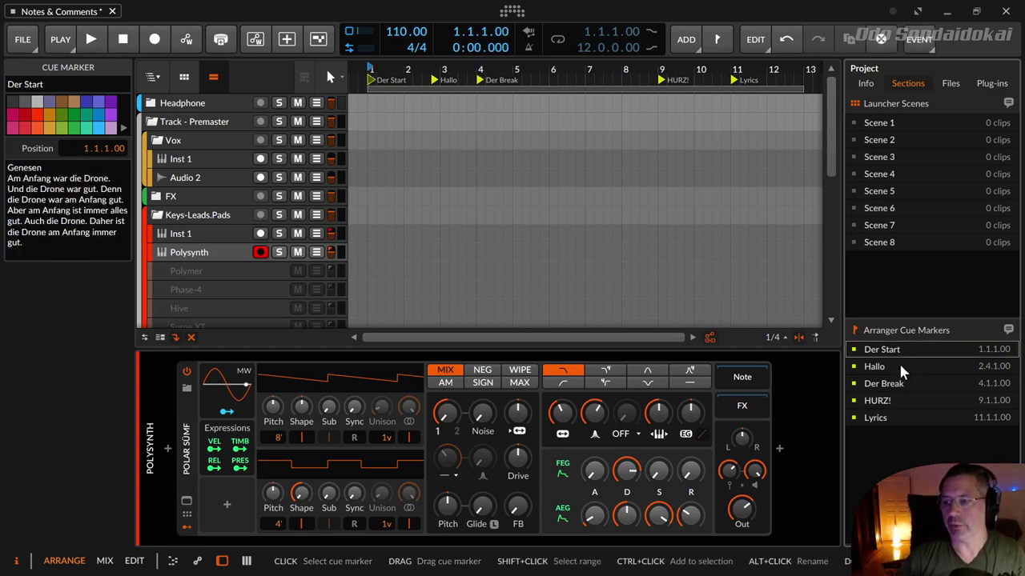
{"action": "left_click", "coordinate": [898, 364]}
{"action": "left_click", "coordinate": [894, 382]}
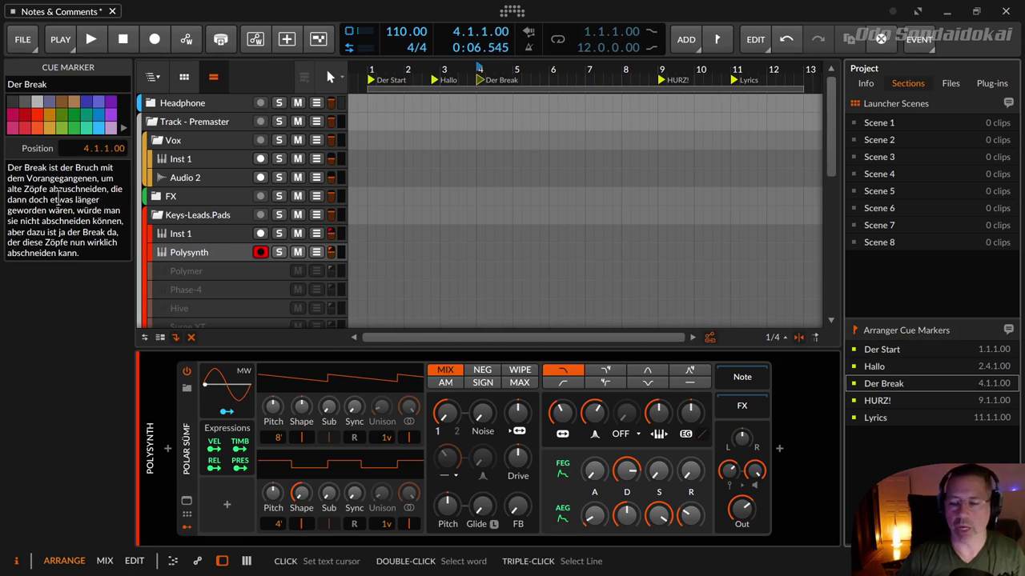
{"action": "left_click", "coordinate": [895, 401]}
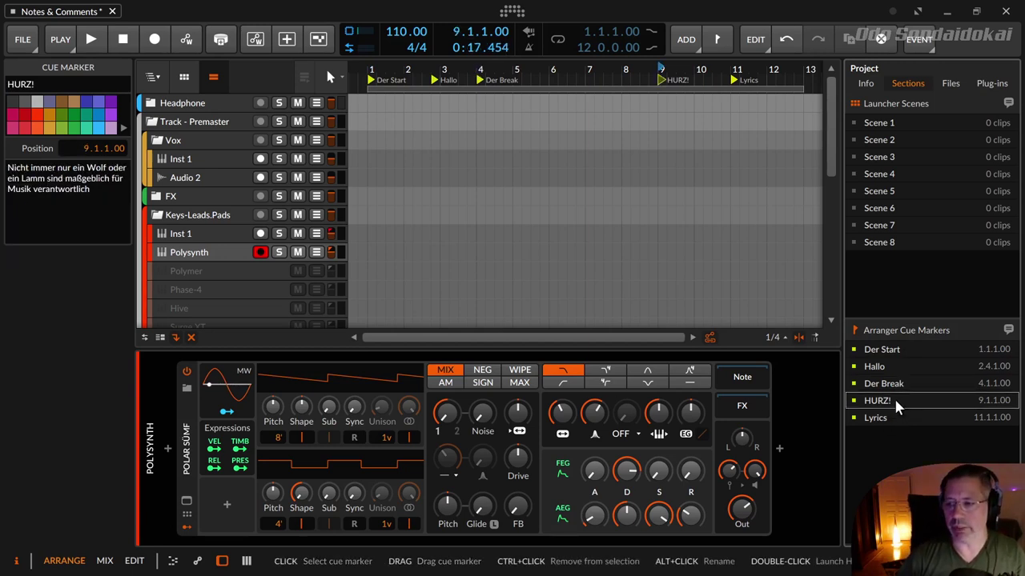
{"action": "left_click", "coordinate": [1007, 329]}
{"action": "left_click", "coordinate": [1008, 329]}
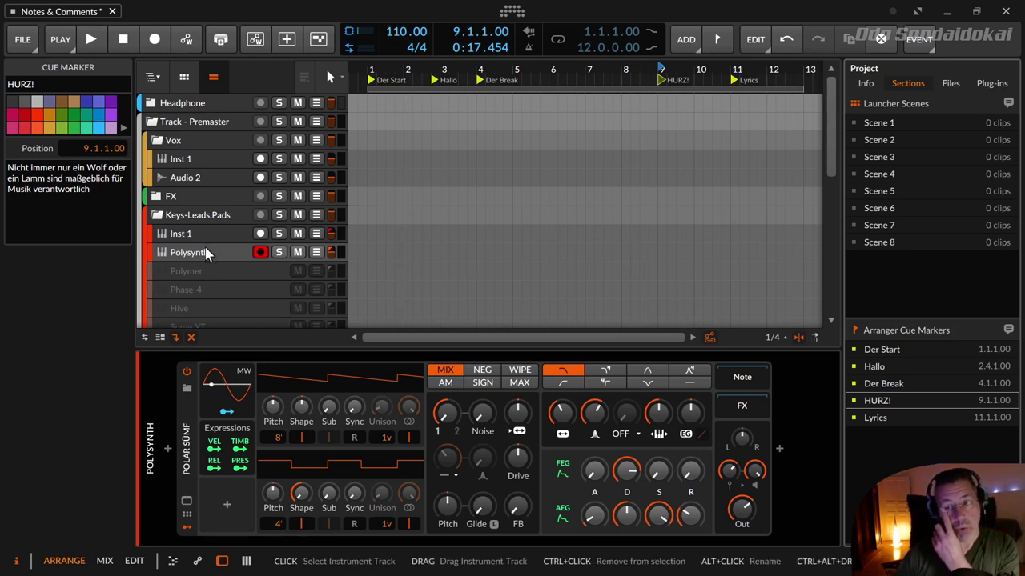
View the comments of the Vox group track and the Polysynth track in the inspector, and check the Polar Sümf device for a comment field
{"action": "left_click", "coordinate": [200, 143]}
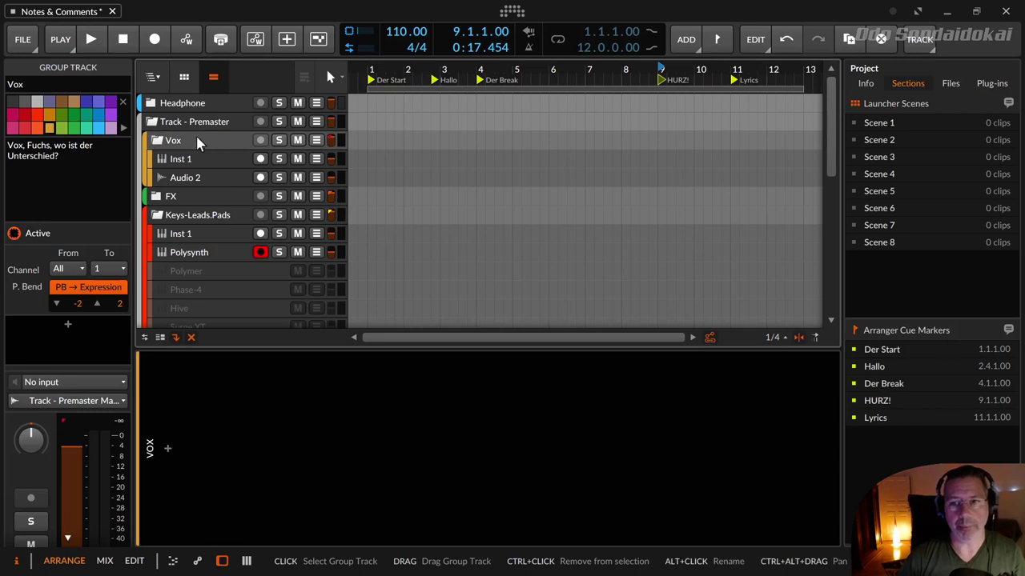
{"action": "left_click", "coordinate": [54, 156]}
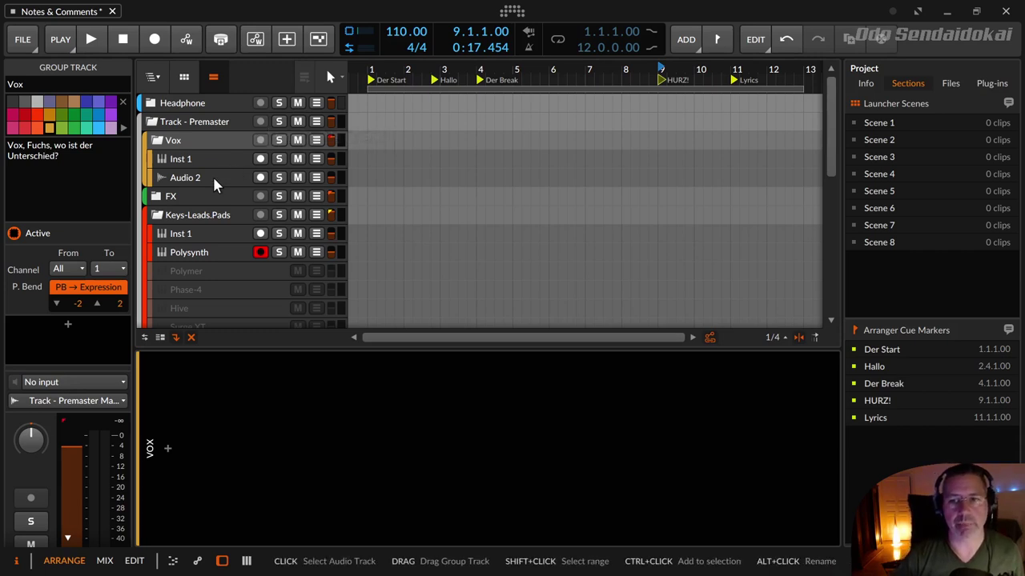
{"action": "left_click", "coordinate": [194, 251]}
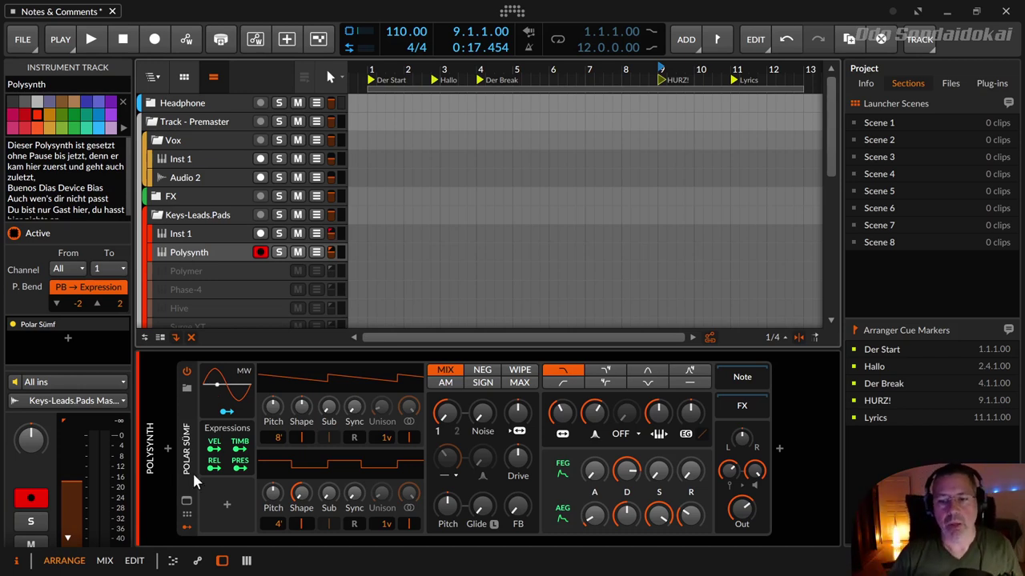
{"action": "left_click", "coordinate": [188, 450]}
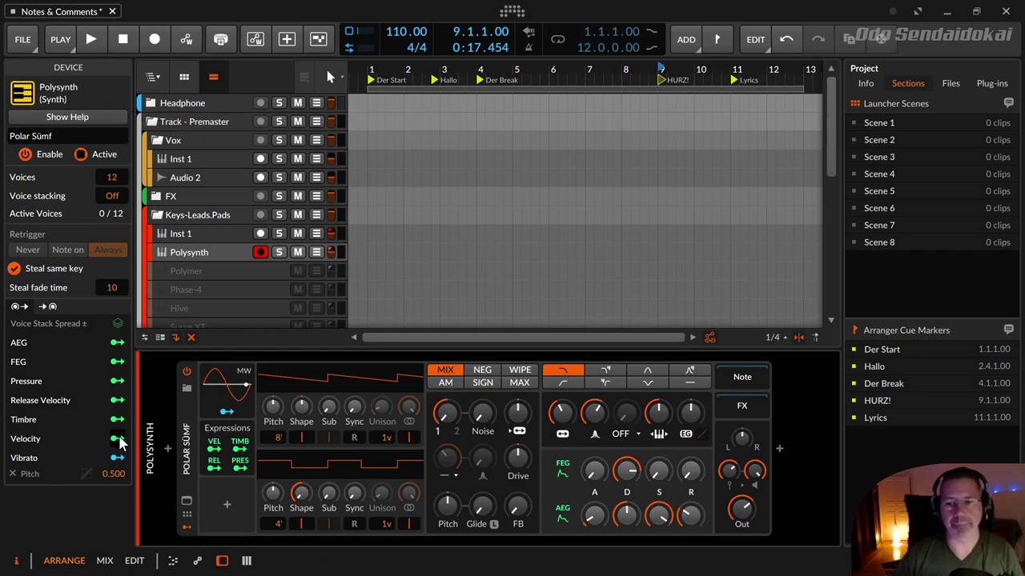
{"action": "left_click", "coordinate": [192, 251]}
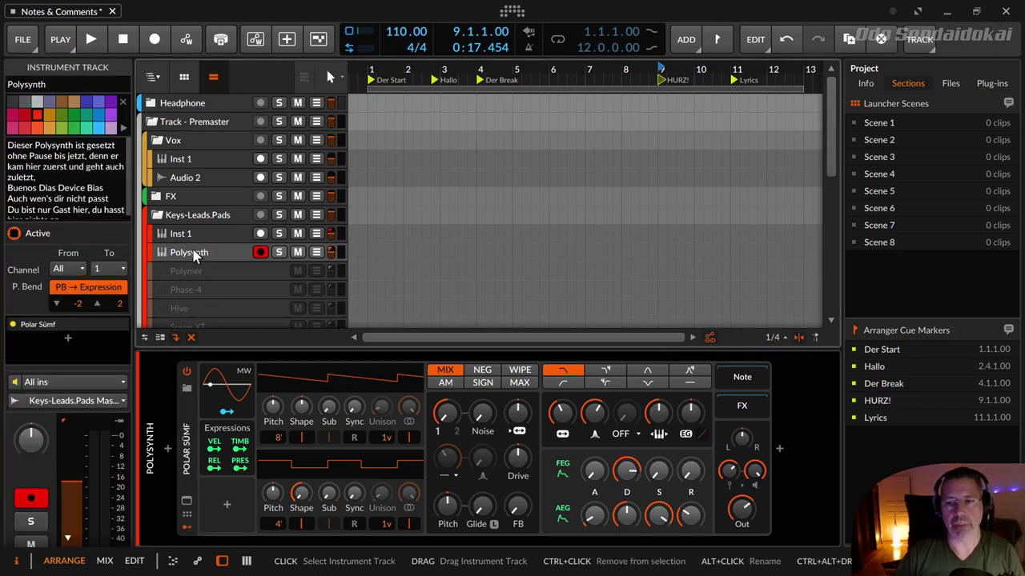
{"action": "scroll", "coordinate": [63, 167], "scroll_direction": "down", "scroll_amount": 1}
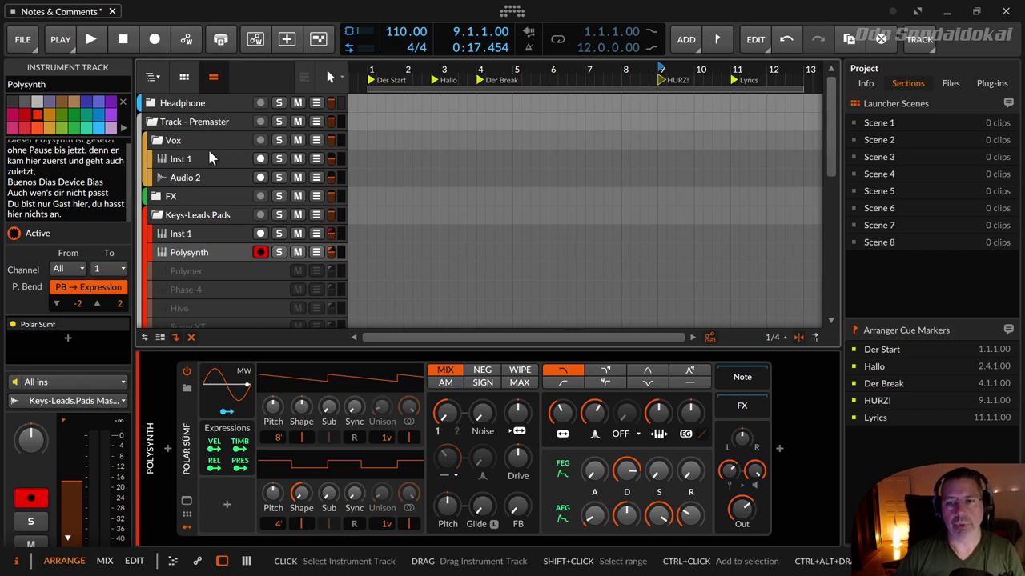
Select the Reverb effect track and place the text cursor in its comment field
{"action": "scroll", "coordinate": [212, 205], "scroll_direction": "down", "scroll_amount": 5}
{"action": "scroll", "coordinate": [186, 291], "scroll_direction": "down", "scroll_amount": 3}
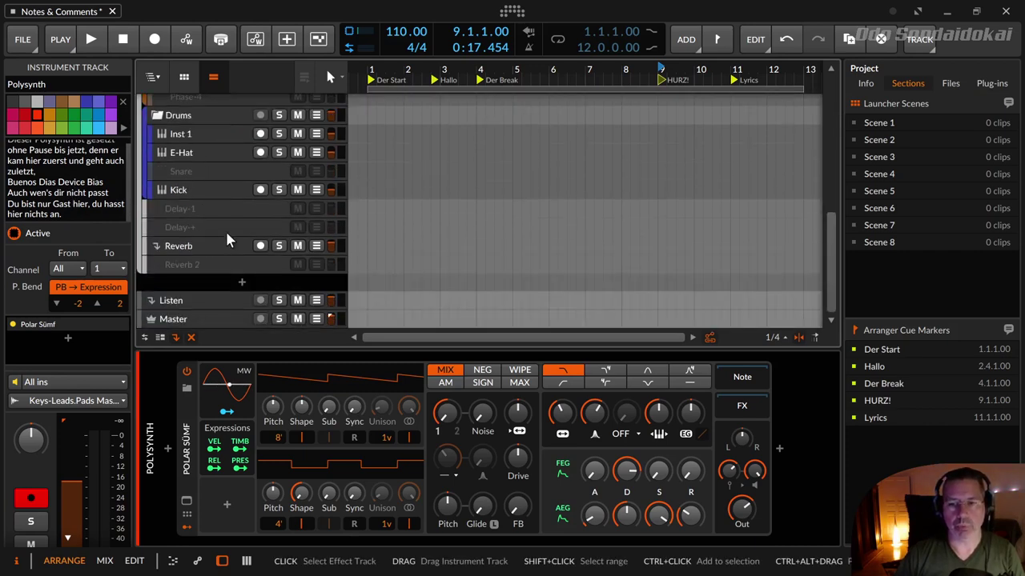
{"action": "left_click", "coordinate": [186, 247]}
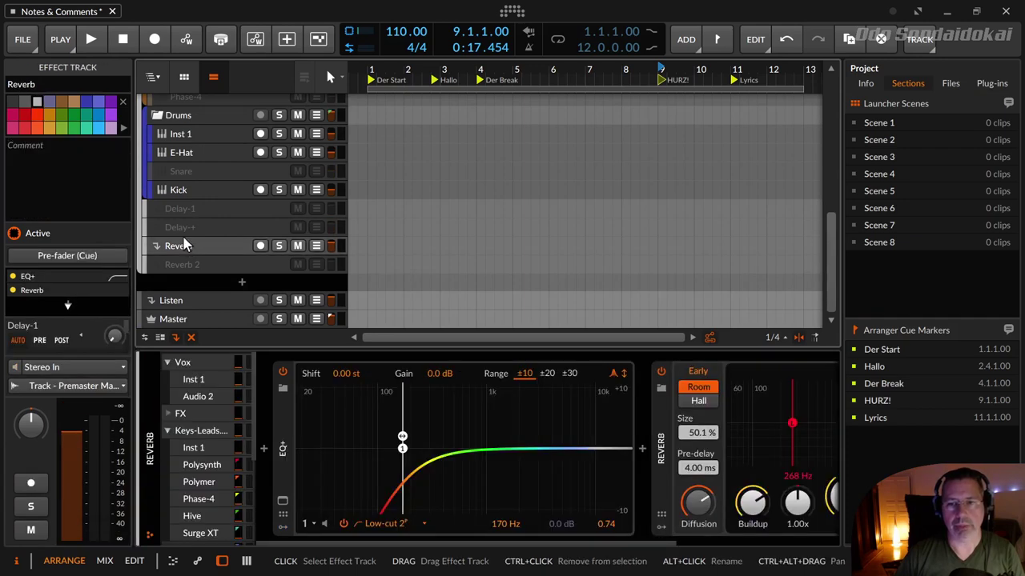
{"action": "left_click", "coordinate": [81, 174]}
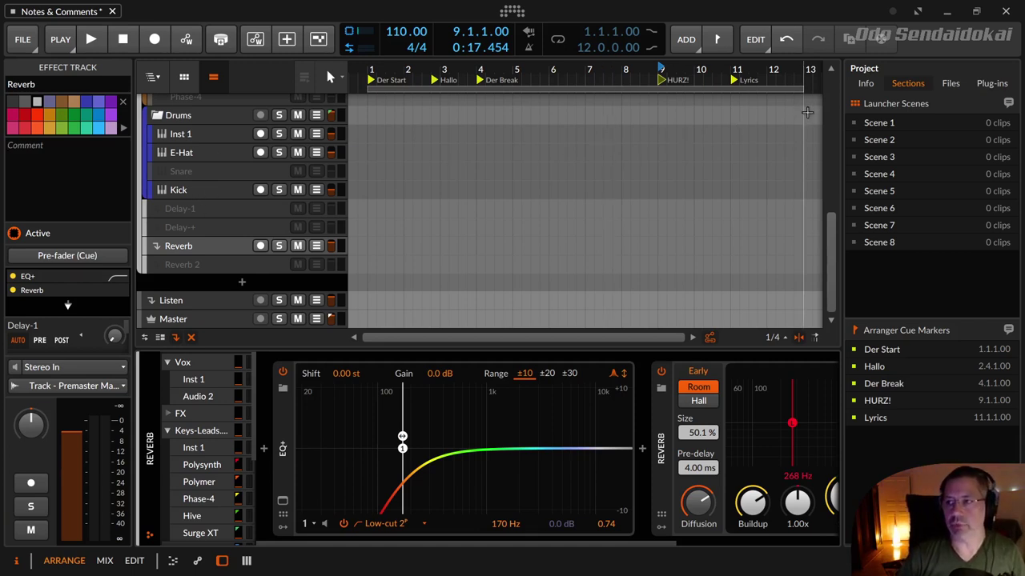
Open the project's info page and place the text cursor in its notes on ideas and tasks
{"action": "left_click", "coordinate": [866, 83]}
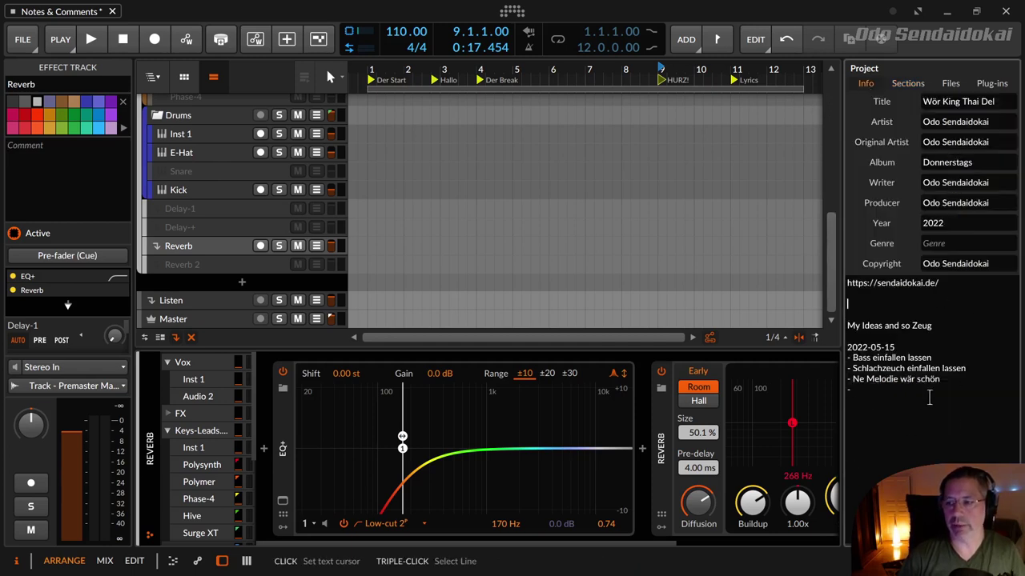
{"action": "left_click", "coordinate": [872, 305]}
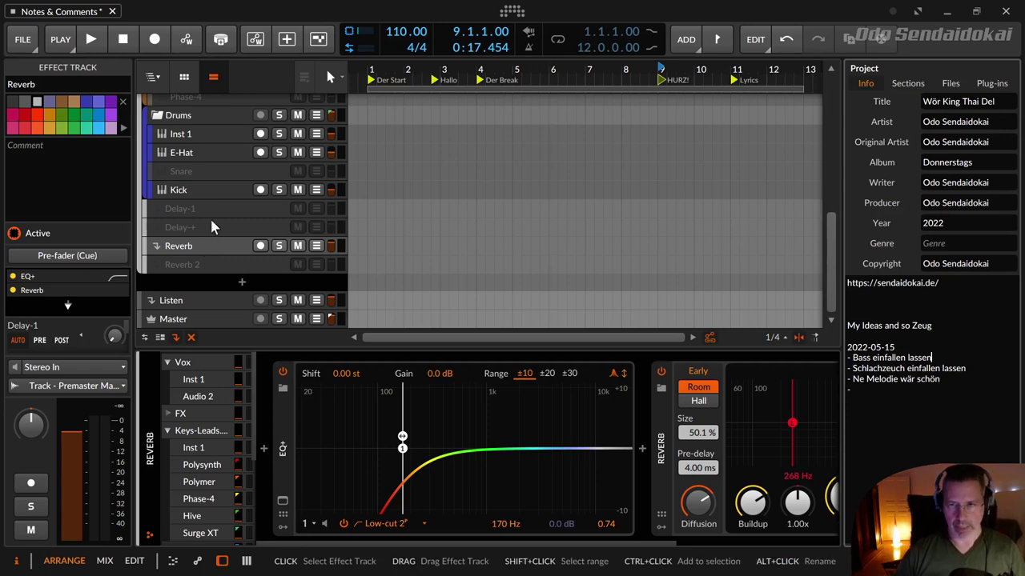
View the comment fields of the Inst 1 track in the Keys-Leads.Pads group and the Polysynth track in the inspector
{"action": "scroll", "coordinate": [211, 201], "scroll_direction": "up", "scroll_amount": 5}
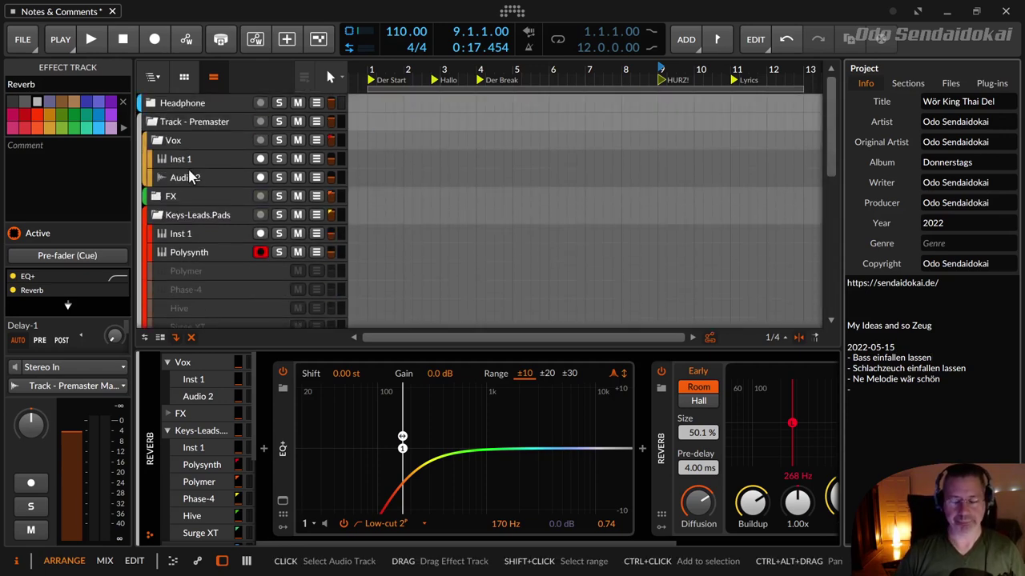
{"action": "left_click", "coordinate": [198, 233]}
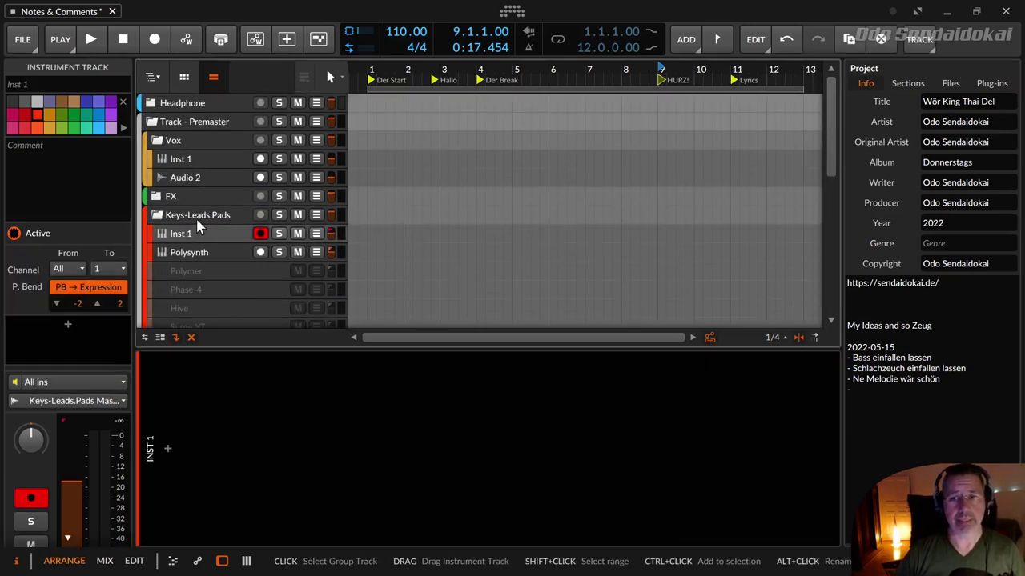
{"action": "left_click", "coordinate": [192, 255]}
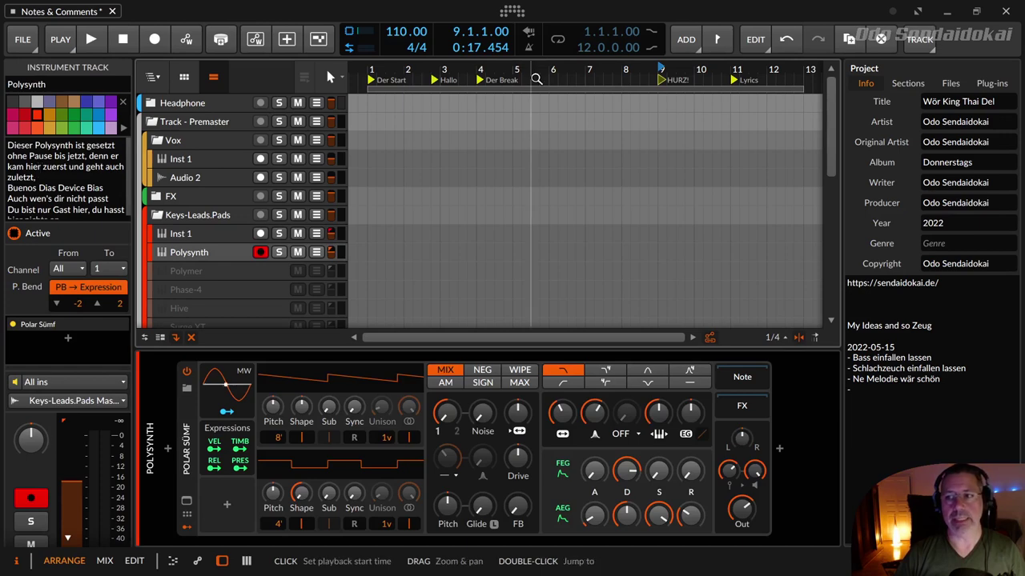
Show the comments in the project's arranger cue markers list and place the text cursor in the HURZ! marker's comment
{"action": "left_click", "coordinate": [907, 85]}
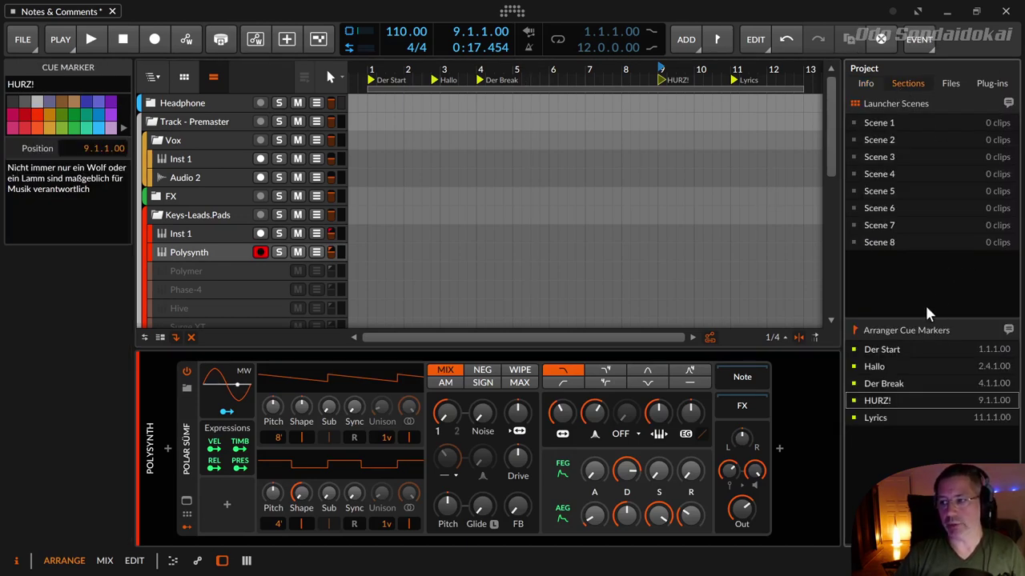
{"action": "left_click", "coordinate": [1008, 330]}
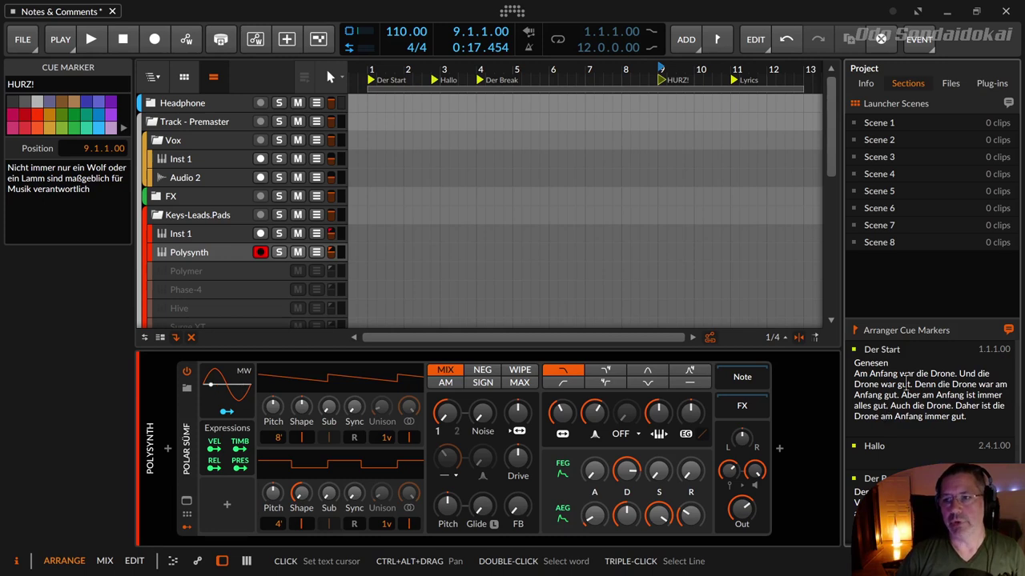
{"action": "scroll", "coordinate": [878, 391], "scroll_direction": "down", "scroll_amount": 3}
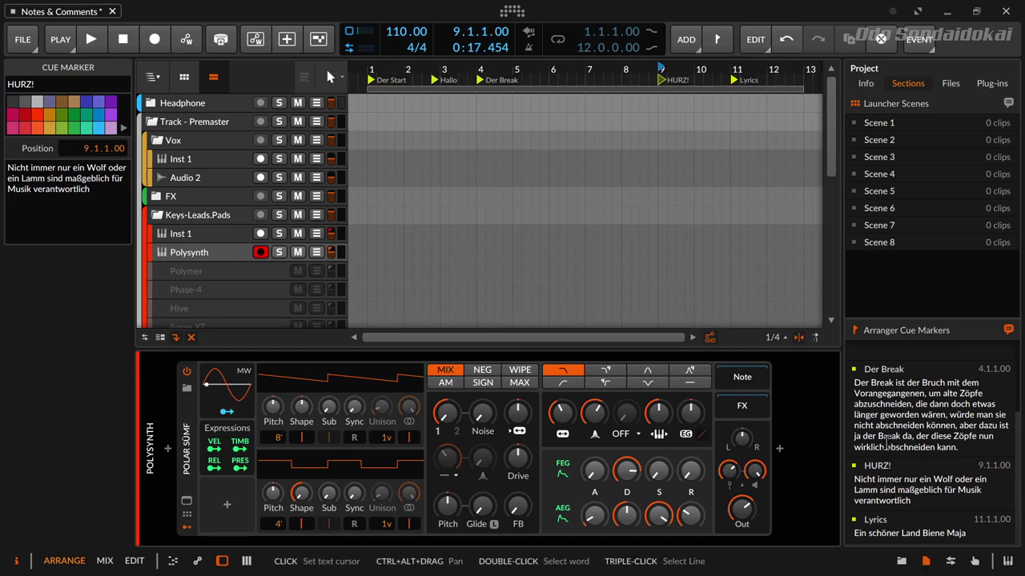
{"action": "left_click", "coordinate": [877, 486]}
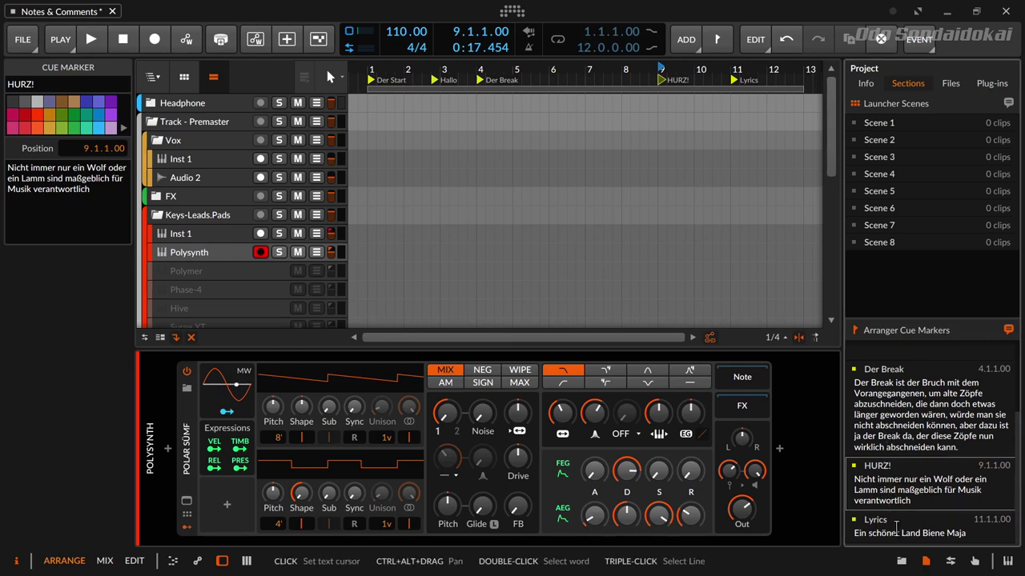